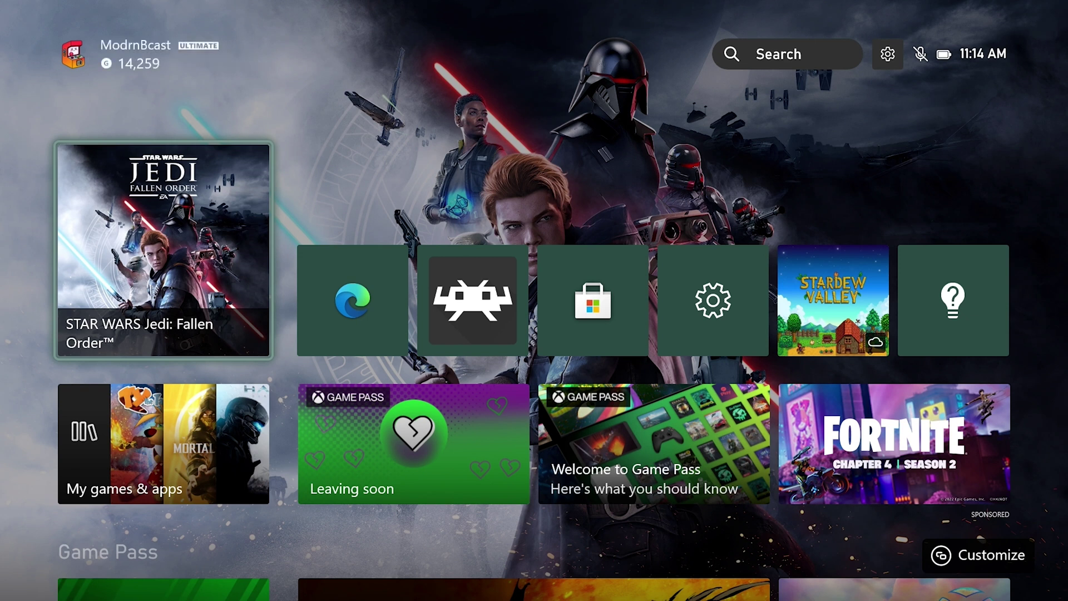
Launch Microsoft Edge from its tile on the Xbox Home screen.
{"action": "key", "text": "Right"}
{"action": "key", "text": "Return"}
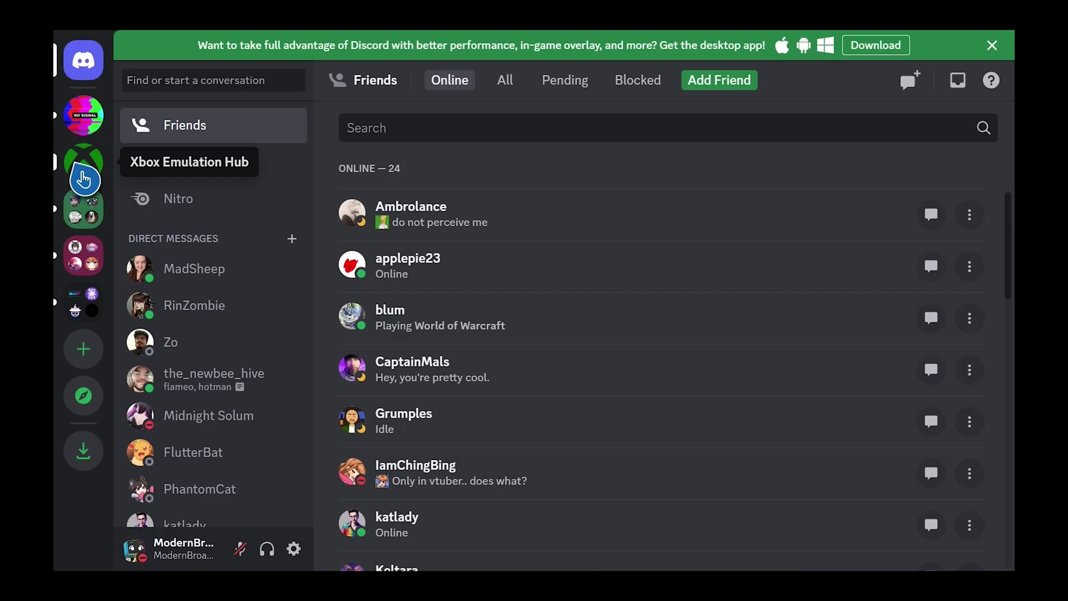
{"action": "left_click", "coordinate": [84, 179]}
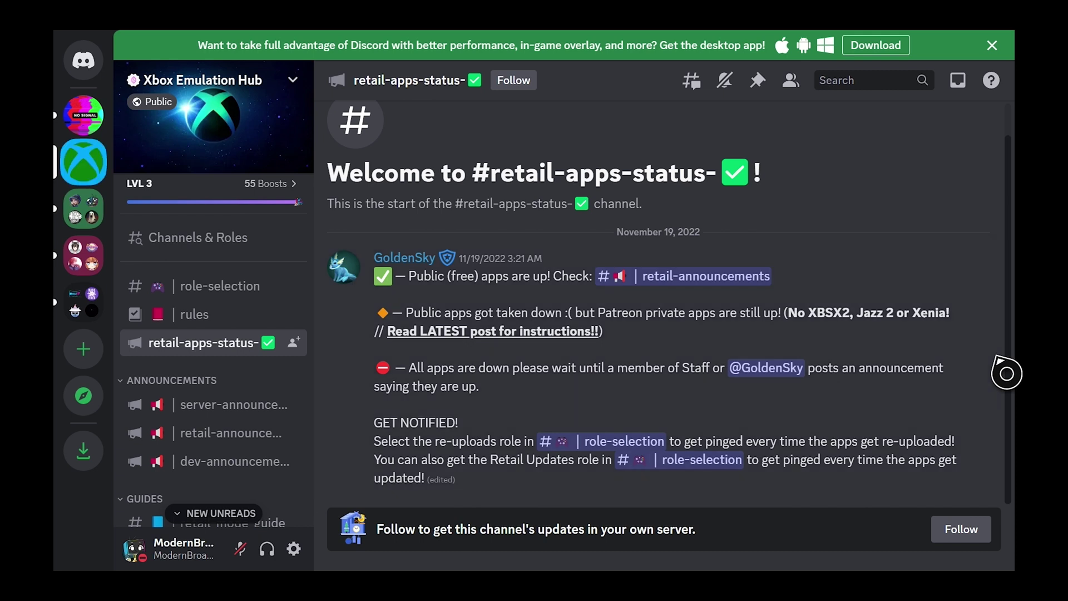
Switch to #retail-announcements and scroll to the post with the DurangoFTP, Retro Pass and emulator links.
{"action": "left_click", "coordinate": [233, 449]}
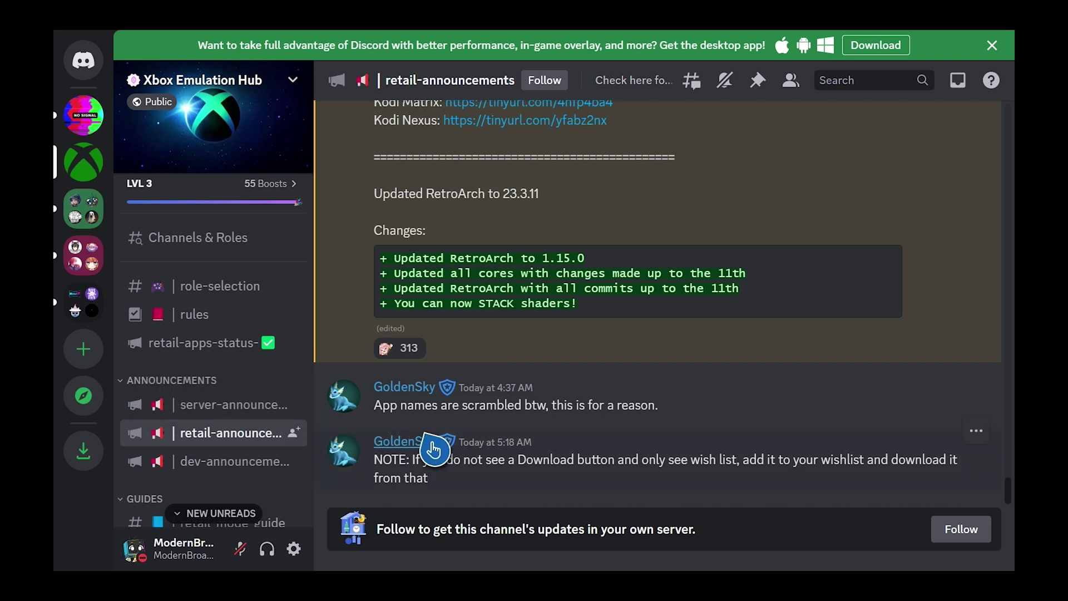
{"action": "scroll", "coordinate": [604, 451], "scroll_direction": "up", "scroll_amount": 6}
{"action": "scroll", "coordinate": [565, 387], "scroll_direction": "up", "scroll_amount": 8}
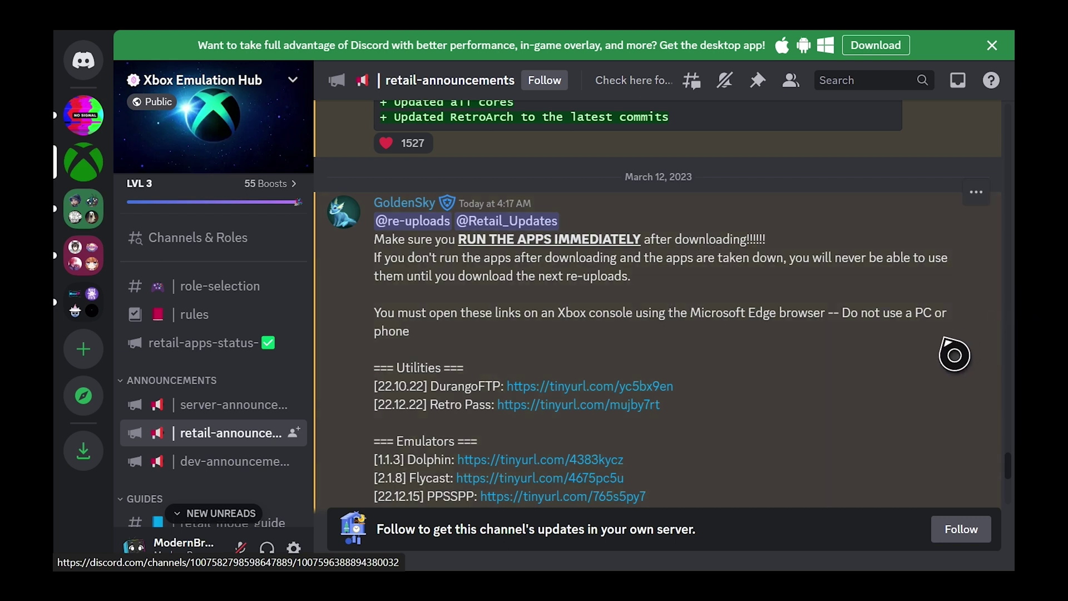
{"action": "scroll", "coordinate": [955, 355], "scroll_direction": "down", "scroll_amount": 2}
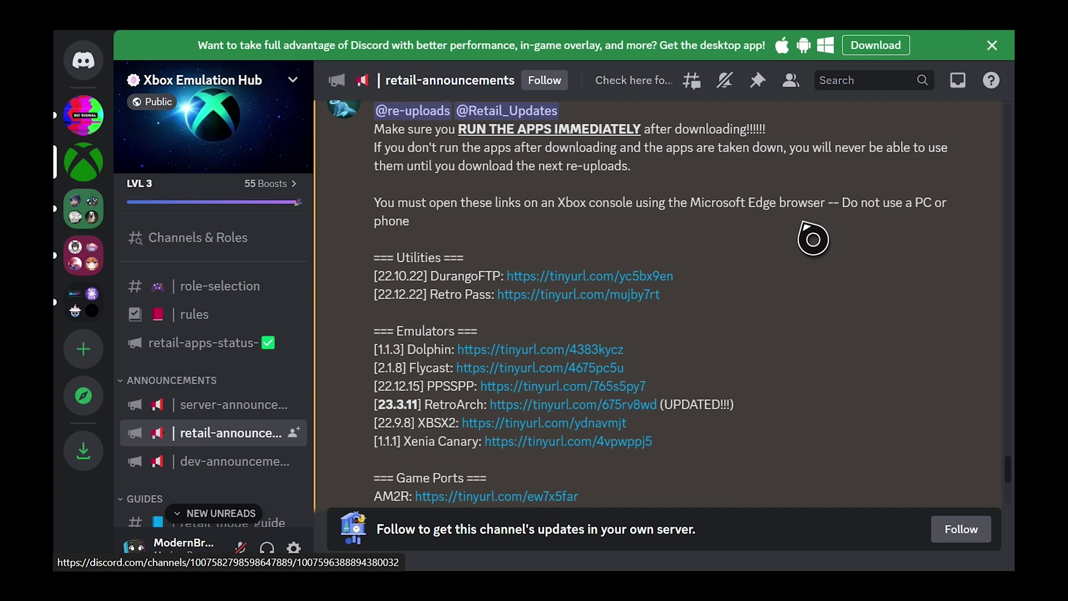
{"action": "scroll", "coordinate": [662, 288], "scroll_direction": "down", "scroll_amount": 5}
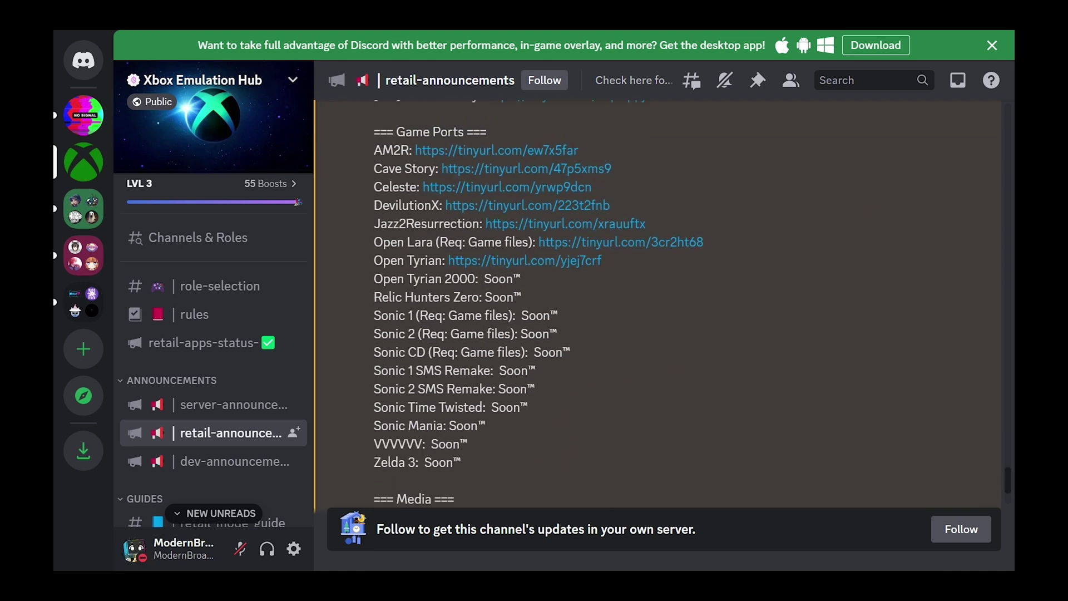
{"action": "scroll", "coordinate": [662, 287], "scroll_direction": "up", "scroll_amount": 4}
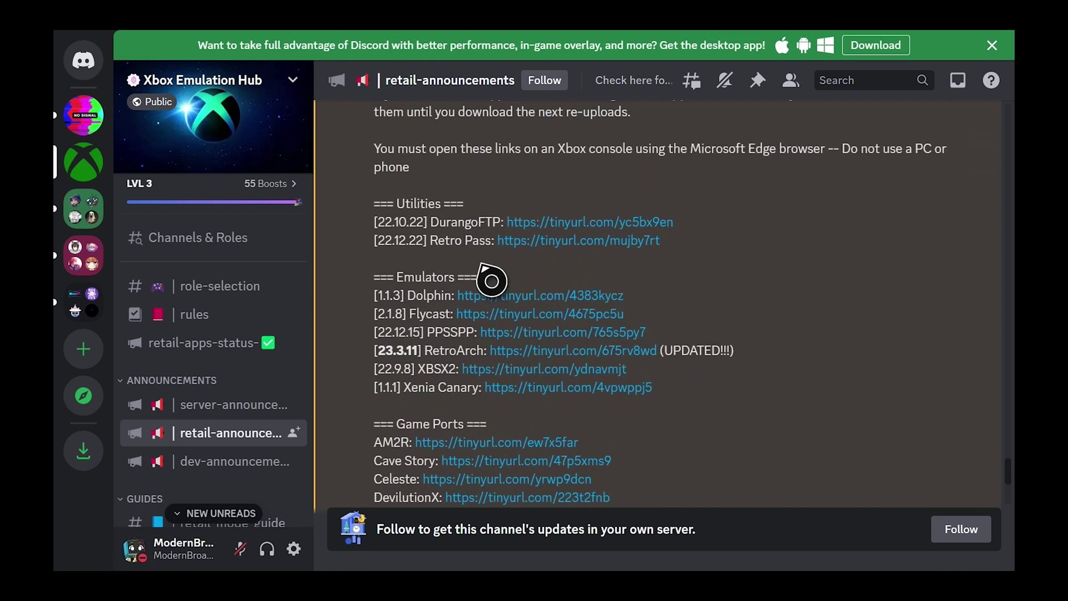
Get the free DurangoFTP app from its Microsoft Store link.
{"action": "left_click", "coordinate": [526, 225]}
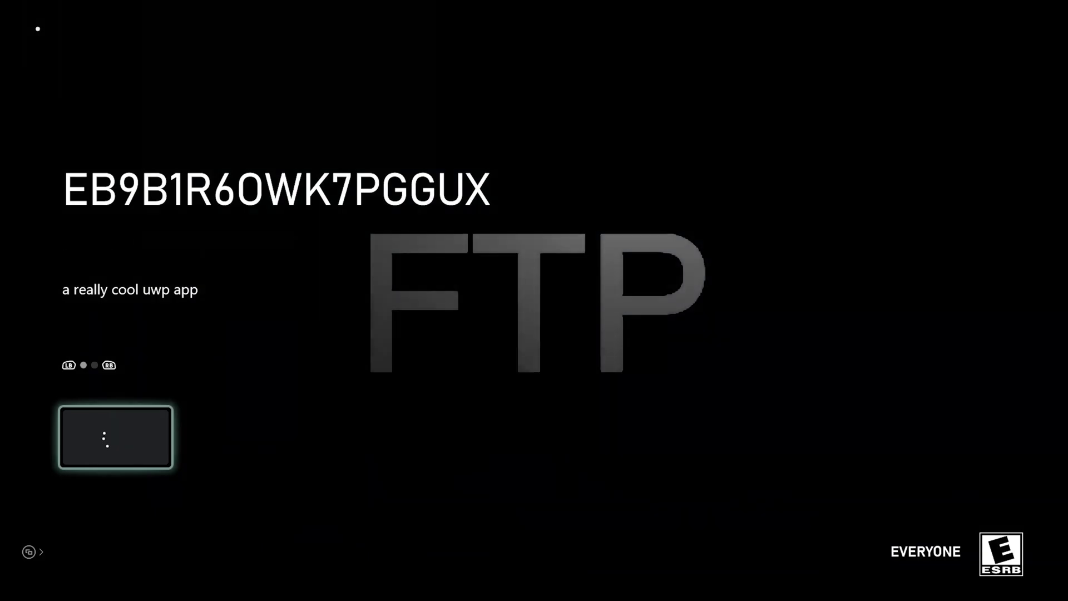
{"action": "key", "text": "Escape"}
{"action": "key", "text": "Escape"}
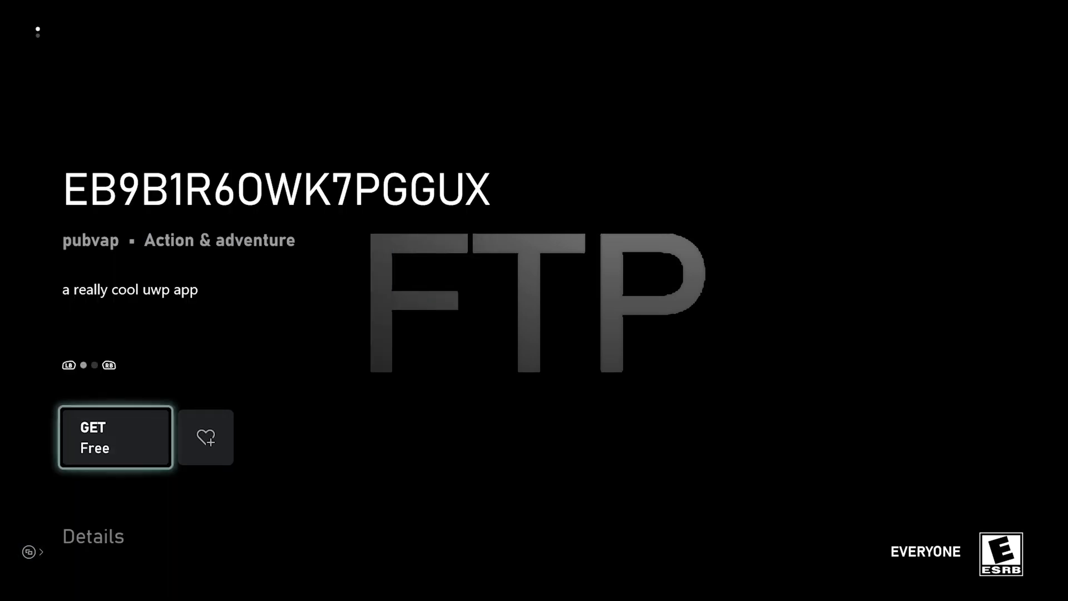
{"action": "key", "text": "Return"}
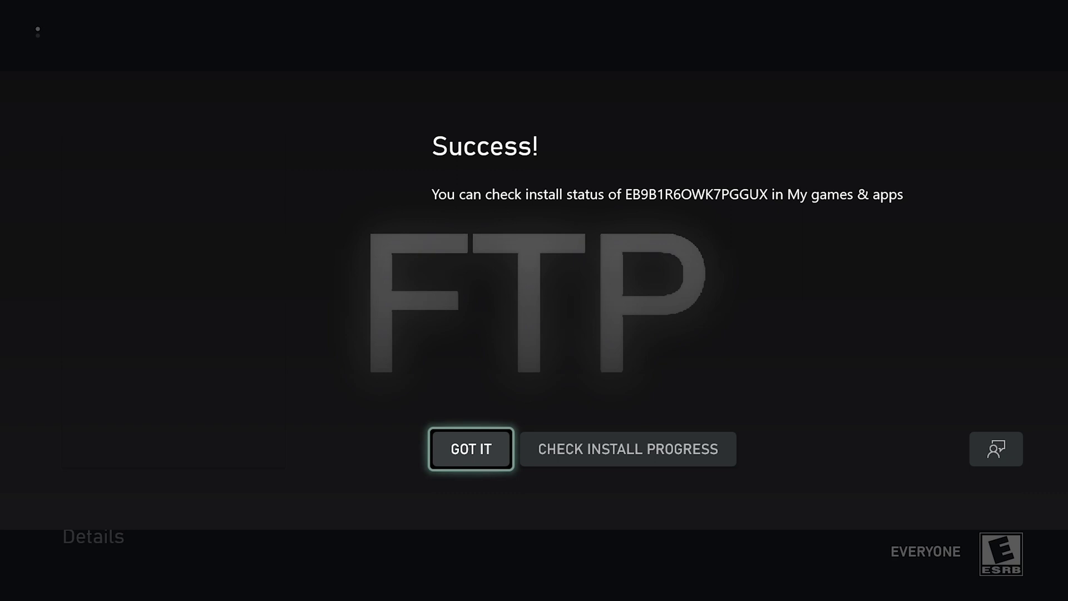
{"action": "key", "text": "Return"}
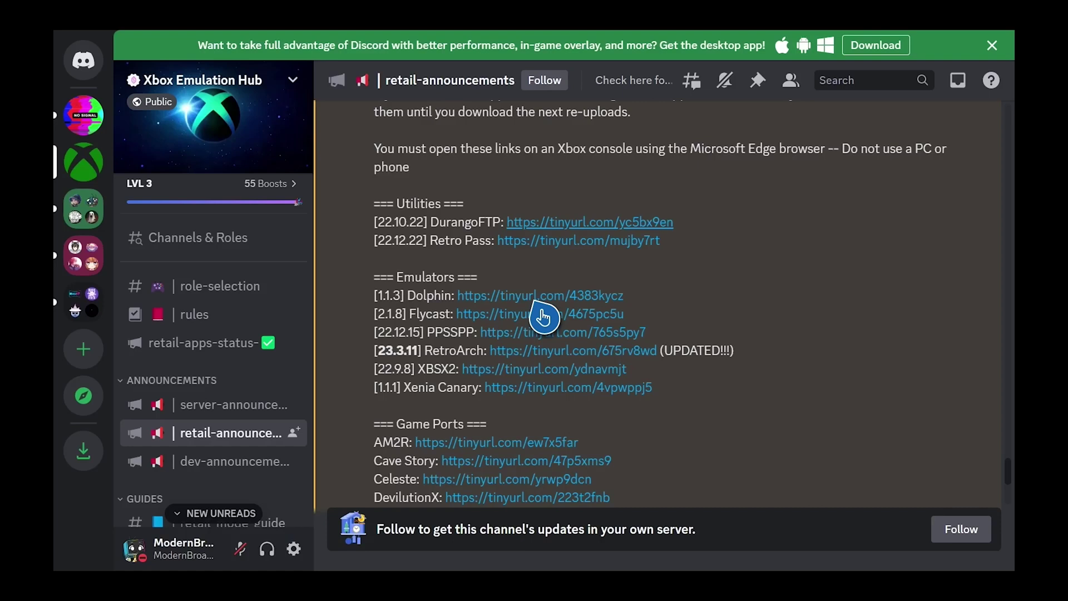
Get the free Retro Pass app from its link and launch it.
{"action": "left_click", "coordinate": [577, 245]}
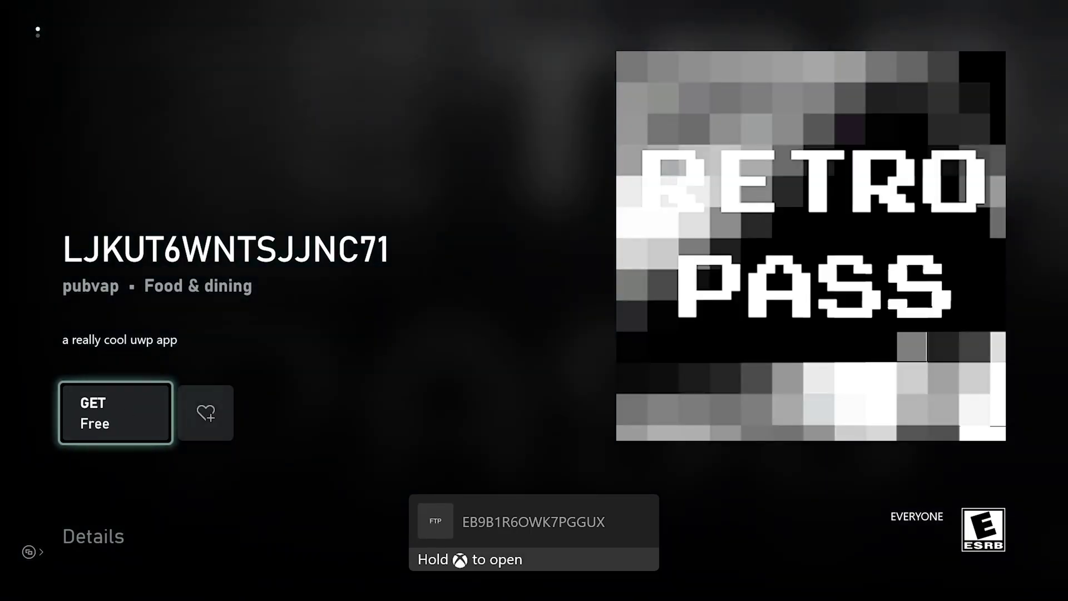
{"action": "key", "text": "Return"}
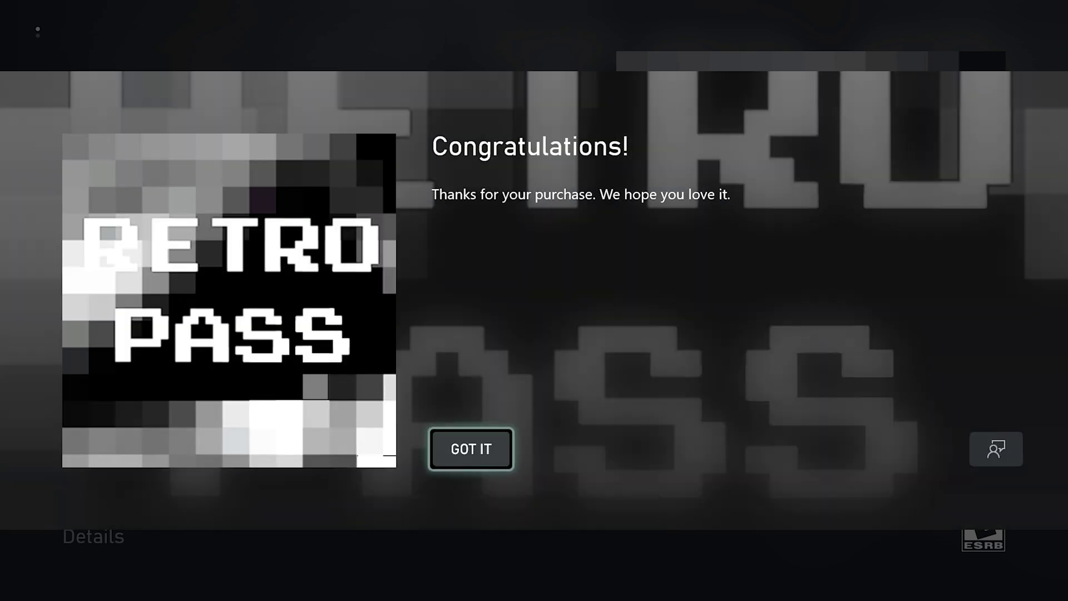
{"action": "key", "text": "Return"}
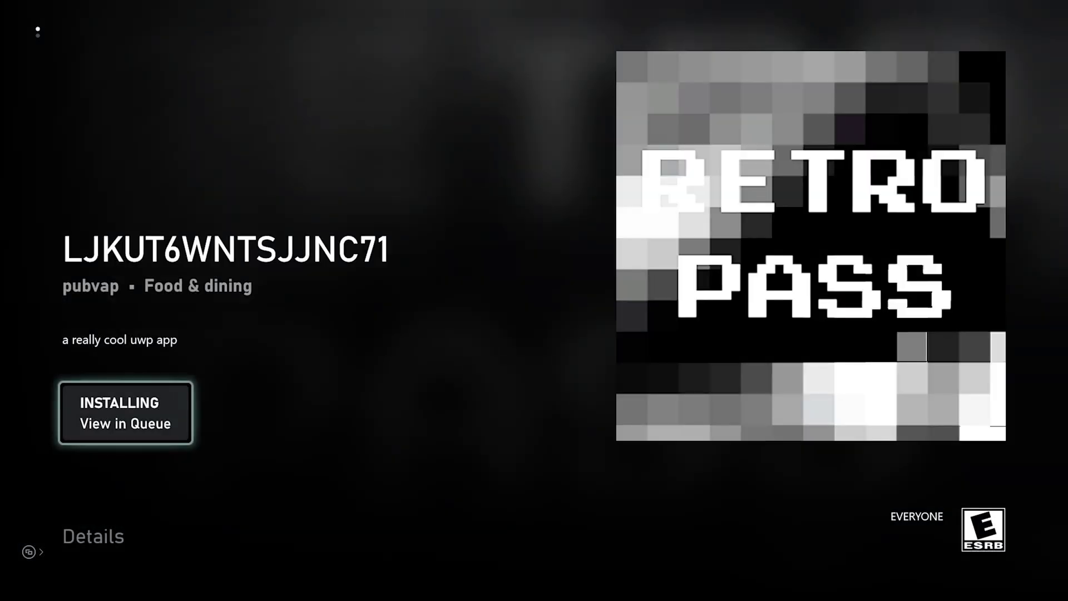
{"action": "key", "text": "Return"}
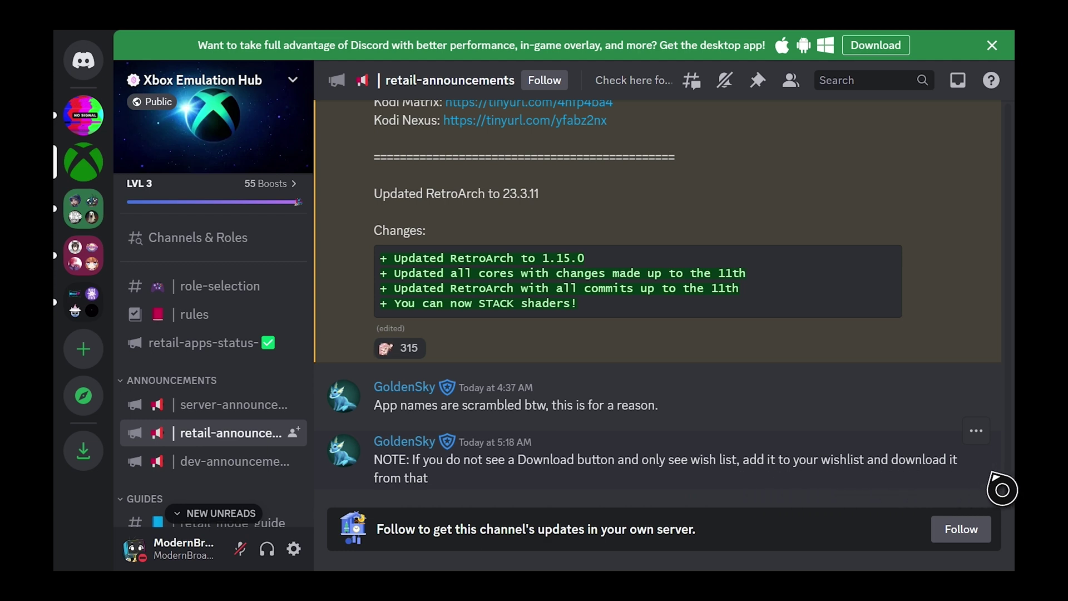
Launch the Dolphin emulator from the pinned apps on Home.
{"action": "scroll", "coordinate": [742, 402], "scroll_direction": "up", "scroll_amount": 3}
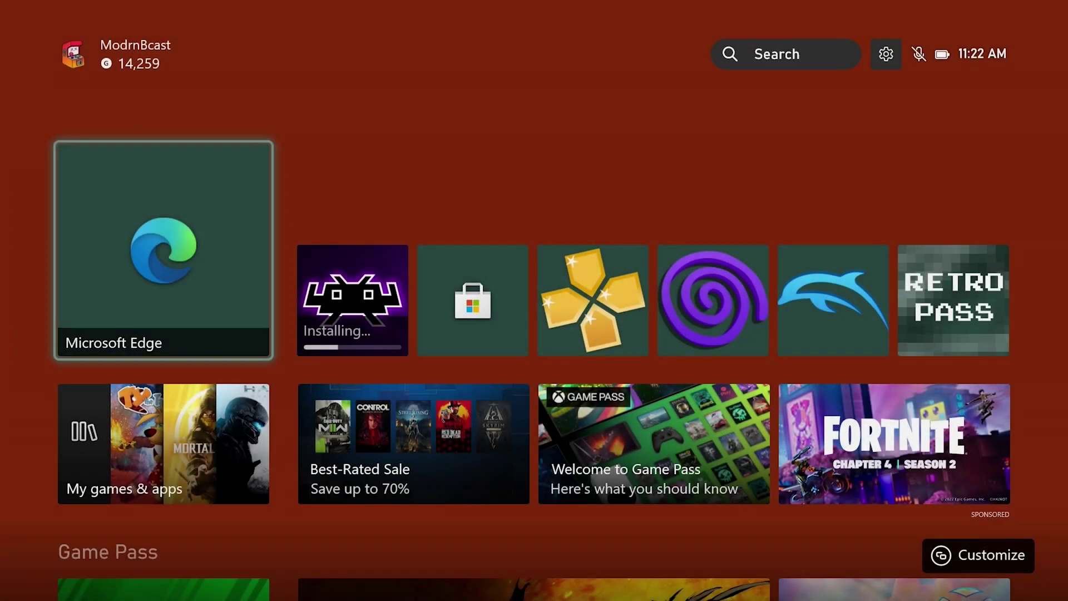
{"action": "key", "text": "Right"}
{"action": "key", "text": "Right"}
{"action": "key", "text": "Right"}
{"action": "key", "text": "Right"}
{"action": "key", "text": "Right"}
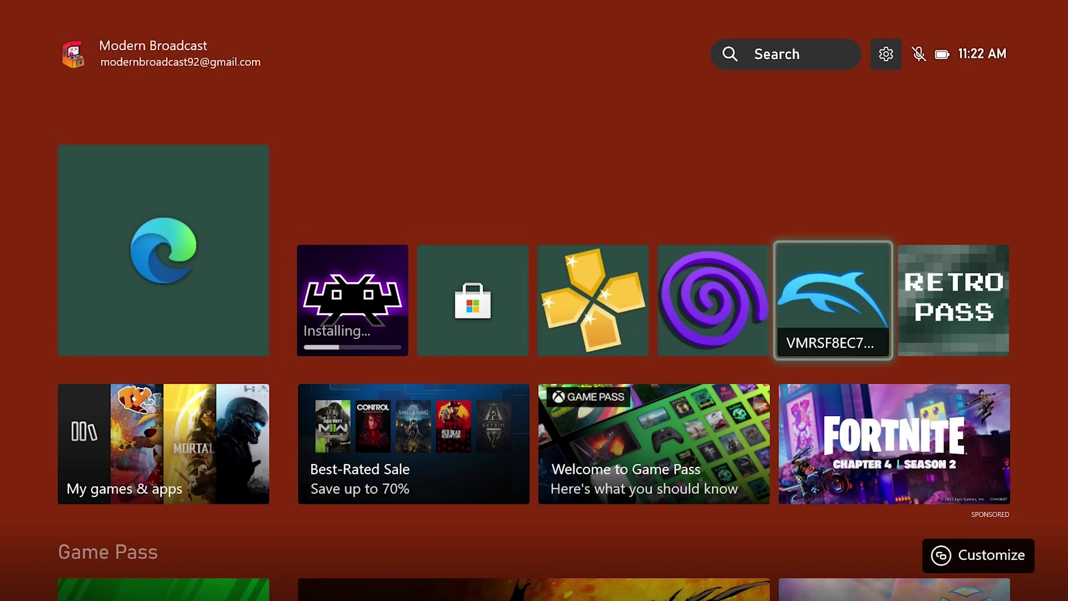
{"action": "key", "text": "Return"}
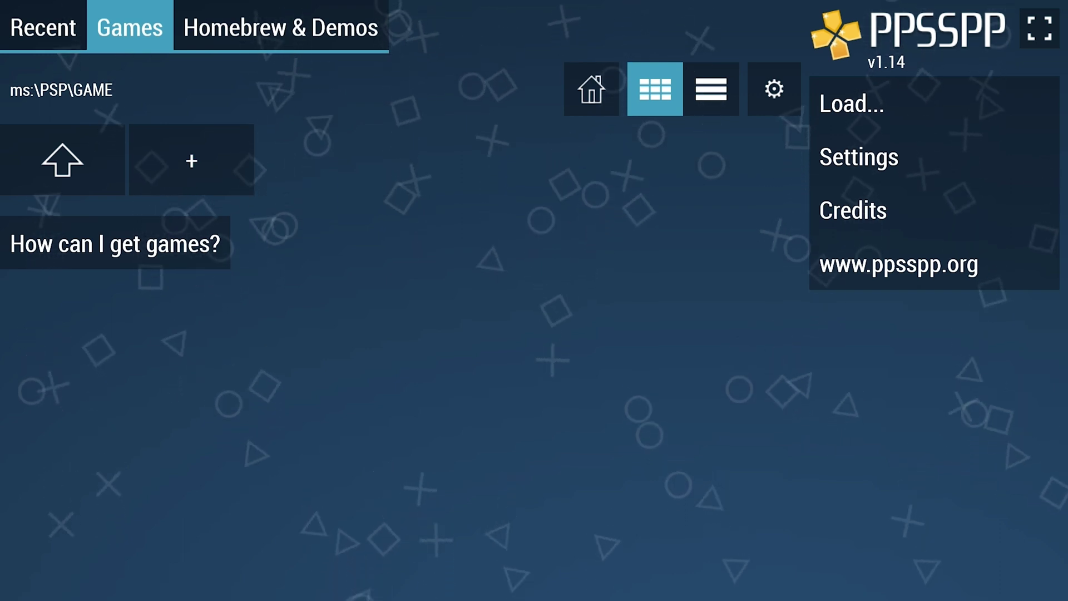
Return Home through the Guide and launch the purple spiral Flycast emulator.
{"action": "key", "text": "super"}
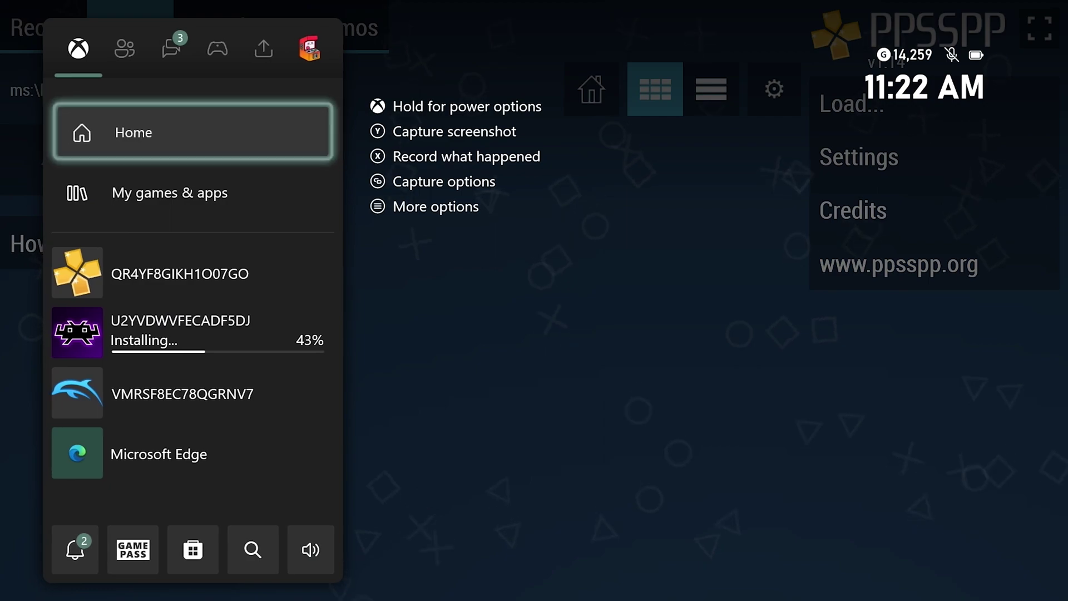
{"action": "key", "text": "Return"}
{"action": "key", "text": "Right"}
{"action": "key", "text": "Right"}
{"action": "key", "text": "Right"}
{"action": "key", "text": "Right"}
{"action": "key", "text": "Right"}
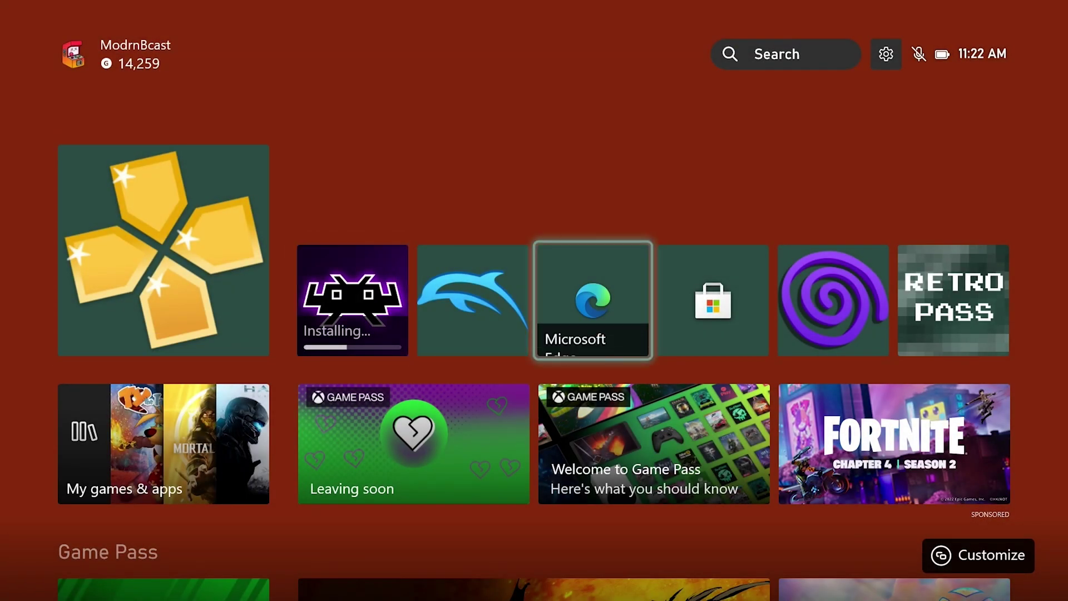
{"action": "key", "text": "Return"}
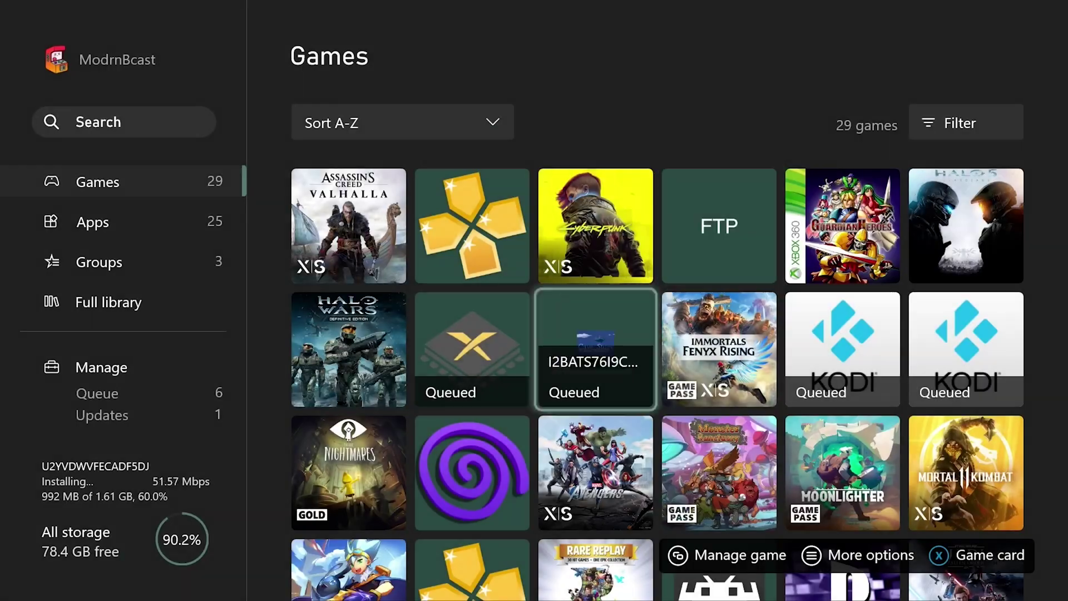
Open the Manage > Queue list of pending installs.
{"action": "key", "text": "Return"}
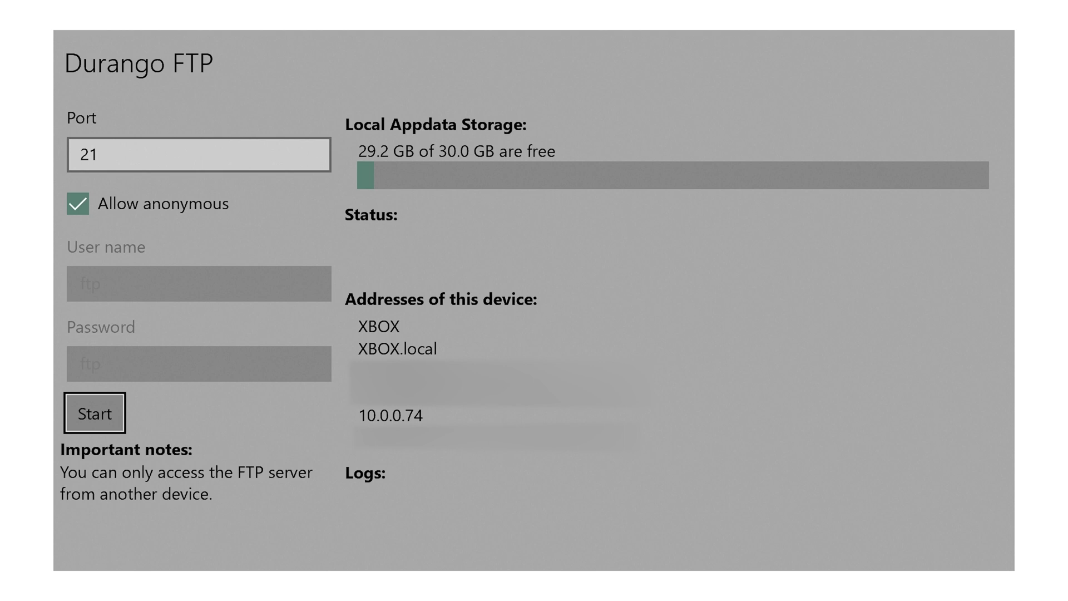
Start the Durango FTP server on port 21 with anonymous access allowed.
{"action": "key", "text": "Return"}
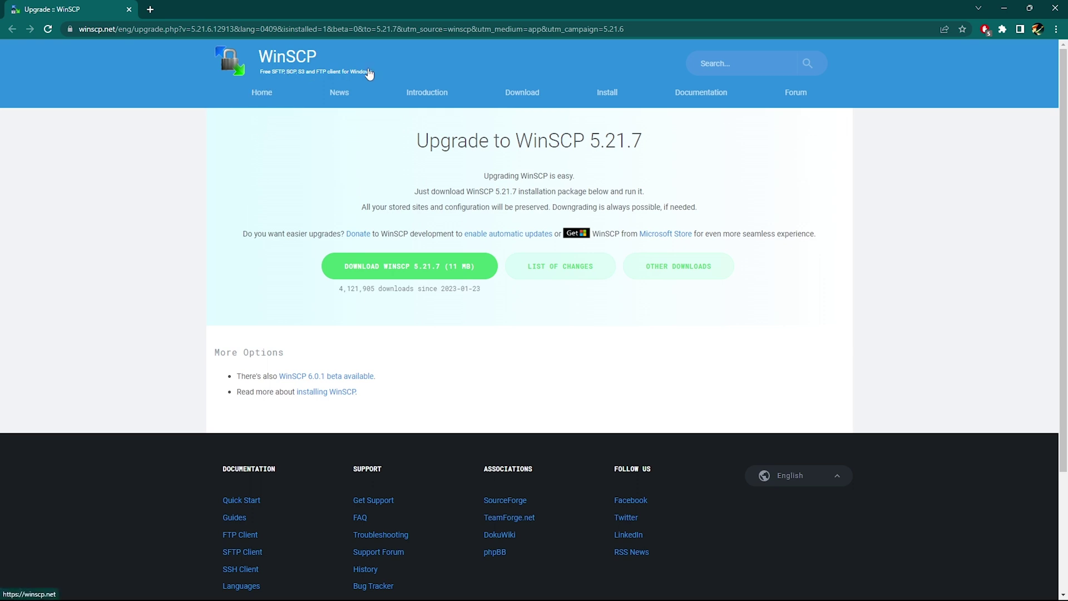
Download the WinSCP 5.21.7 installer from winscp.net.
{"action": "left_click", "coordinate": [397, 270]}
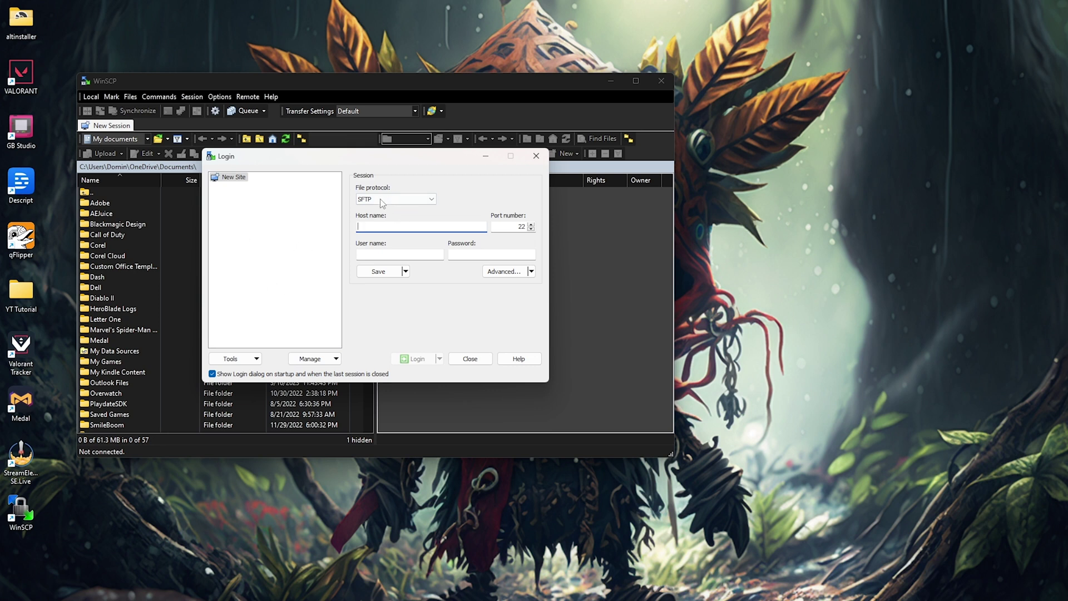
Log in to the Xbox with plain FTP at host 10.0.0.74, anonymous login.
{"action": "left_click", "coordinate": [421, 203]}
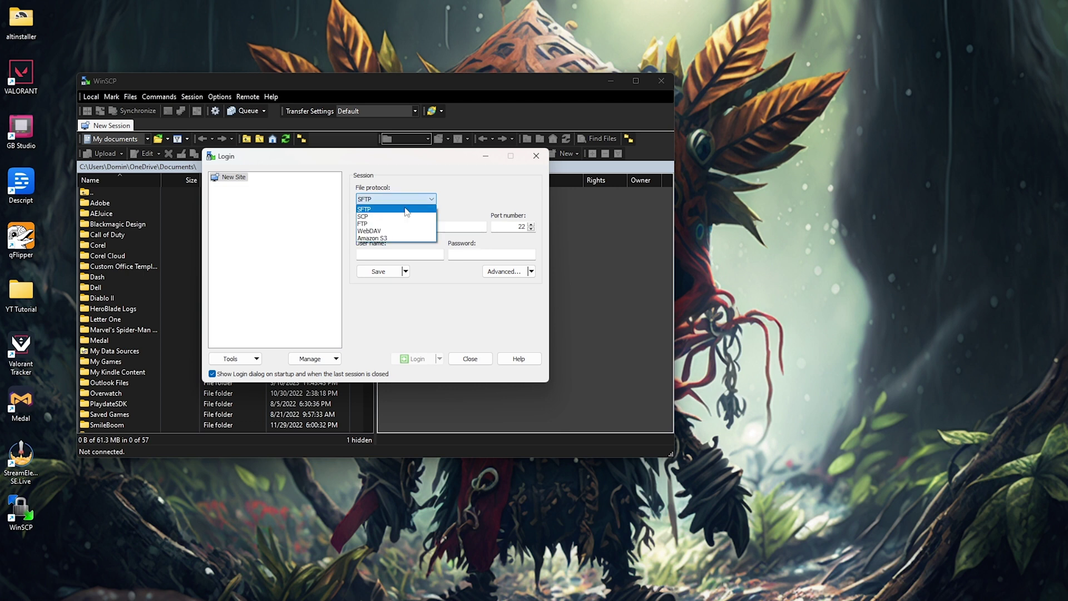
{"action": "left_click", "coordinate": [372, 223]}
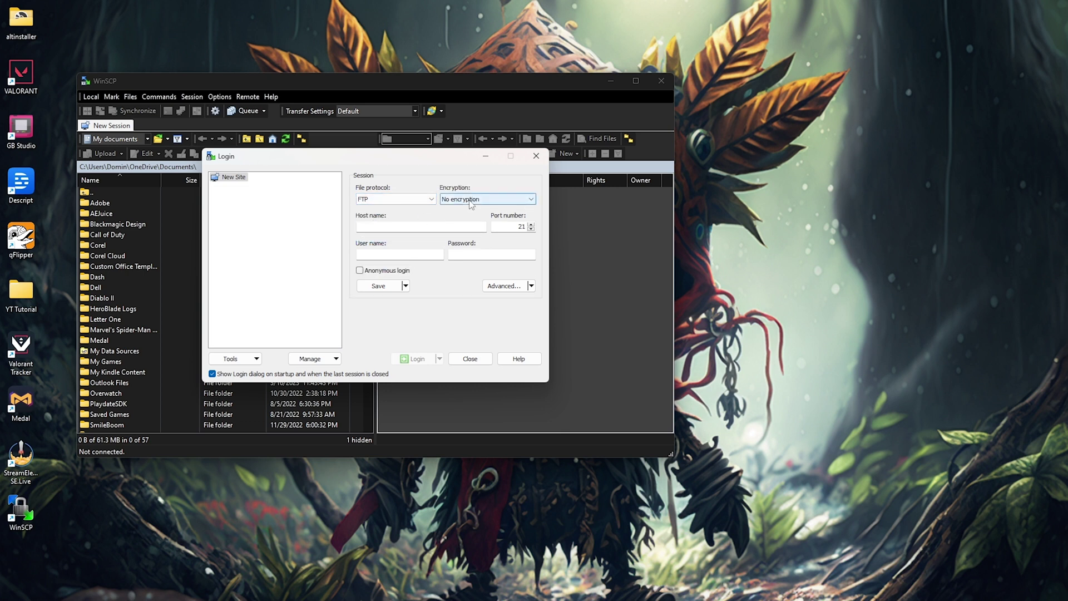
{"action": "left_click", "coordinate": [428, 225]}
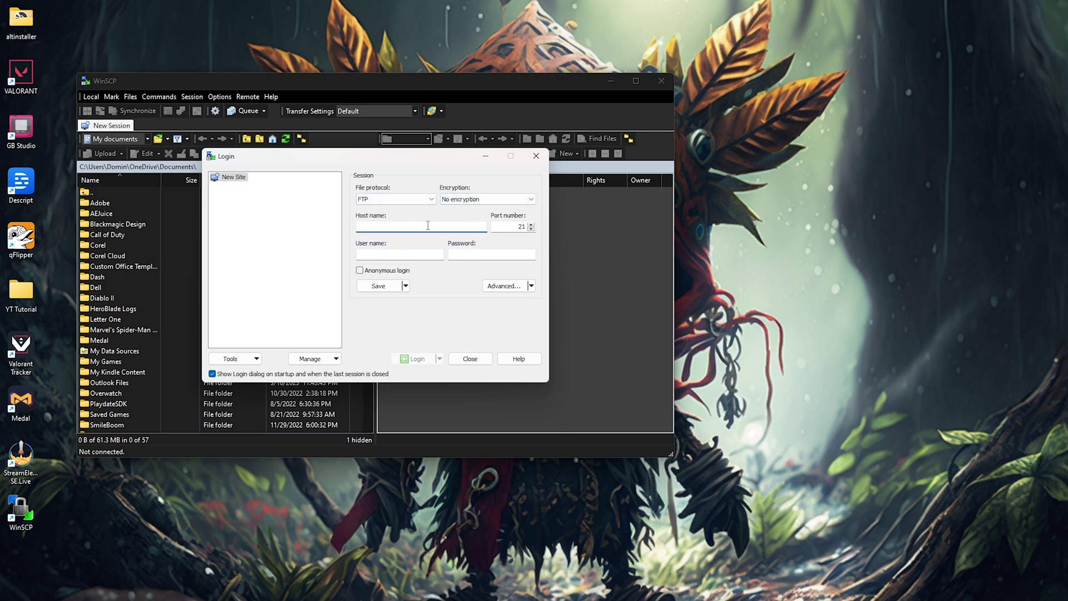
{"action": "type", "text": "10.0.0.74"}
{"action": "left_click", "coordinate": [360, 271]}
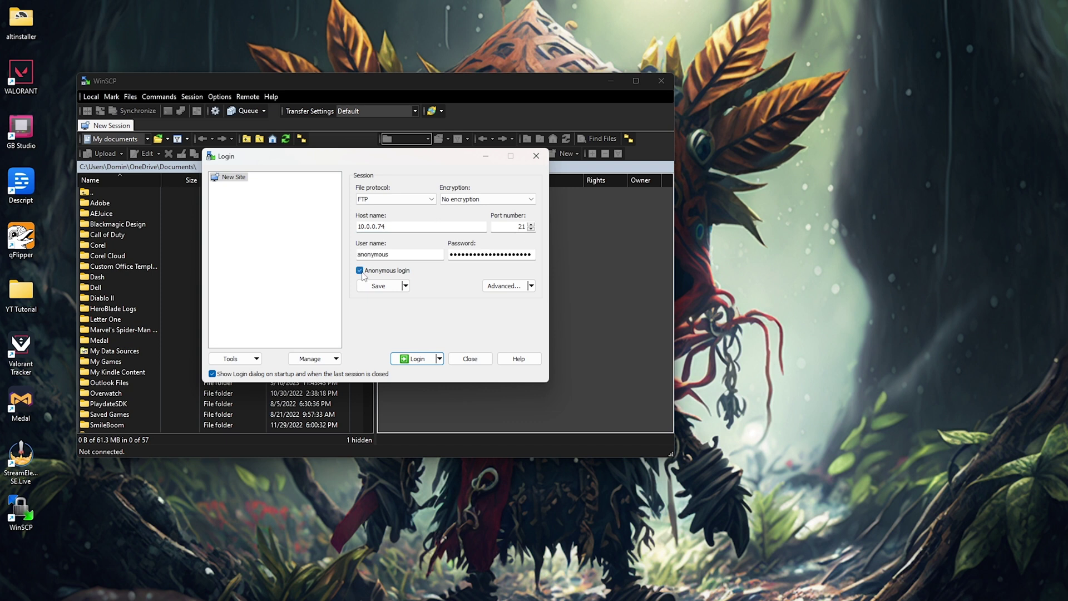
{"action": "left_click", "coordinate": [412, 358]}
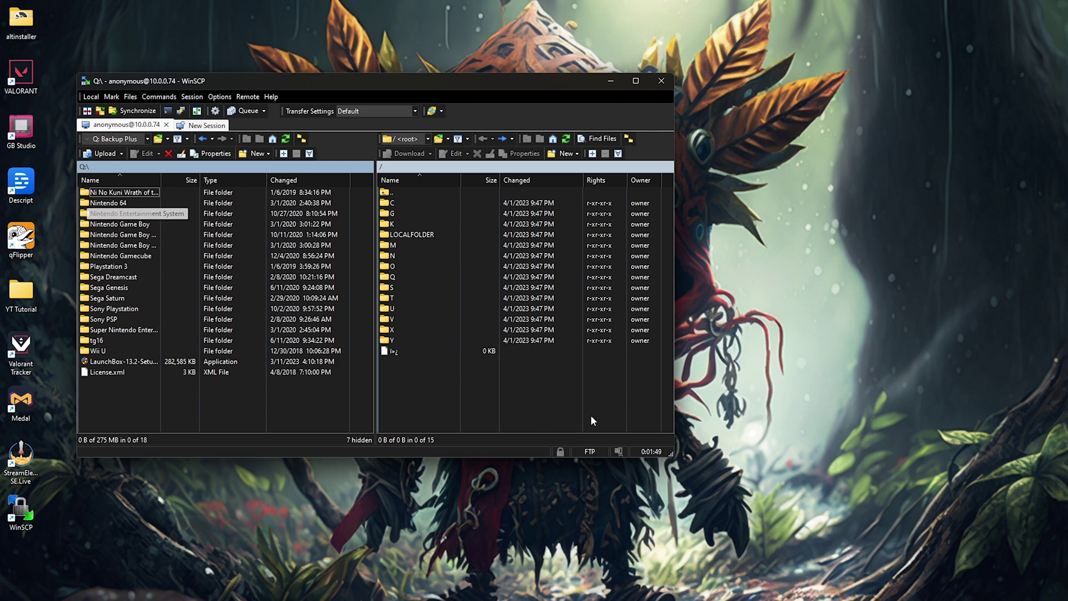
Open /U/Users/Games on the console and the local Nintendo Gamecube folder.
{"action": "double_click", "coordinate": [397, 308]}
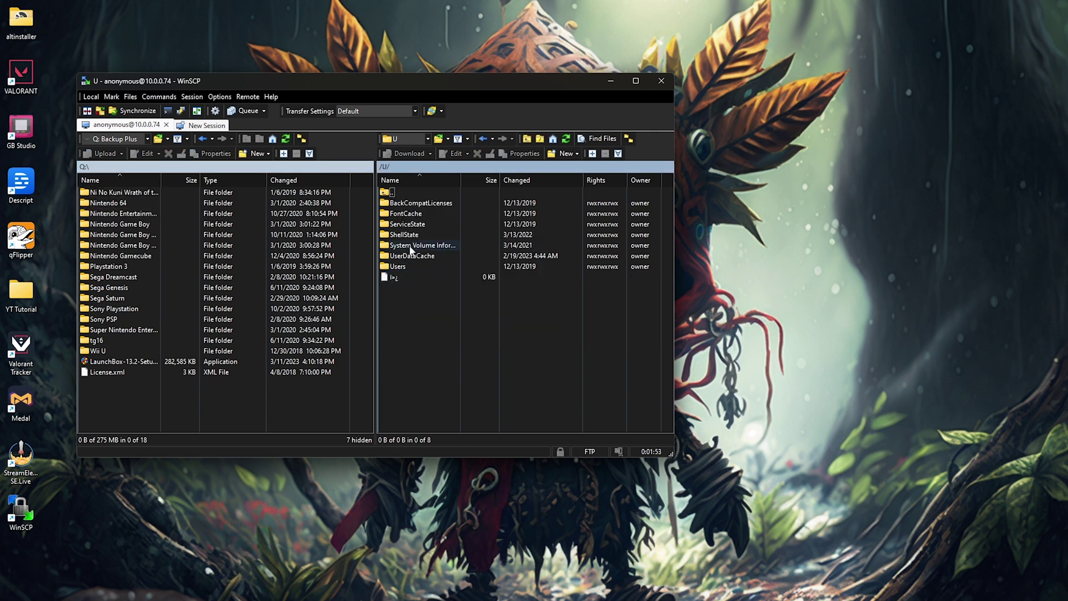
{"action": "double_click", "coordinate": [403, 266]}
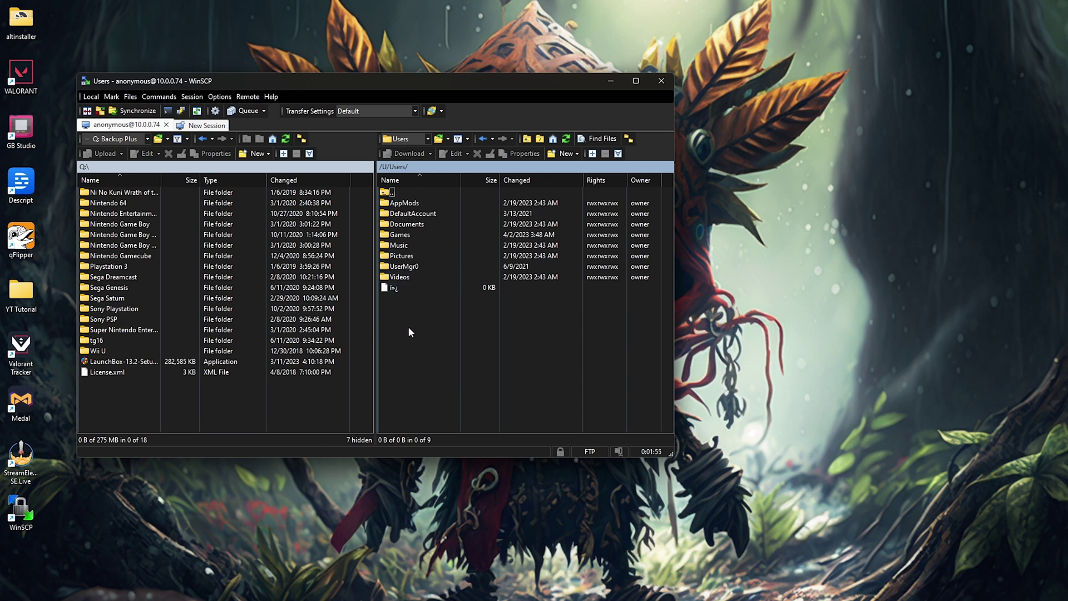
{"action": "left_click", "coordinate": [401, 235]}
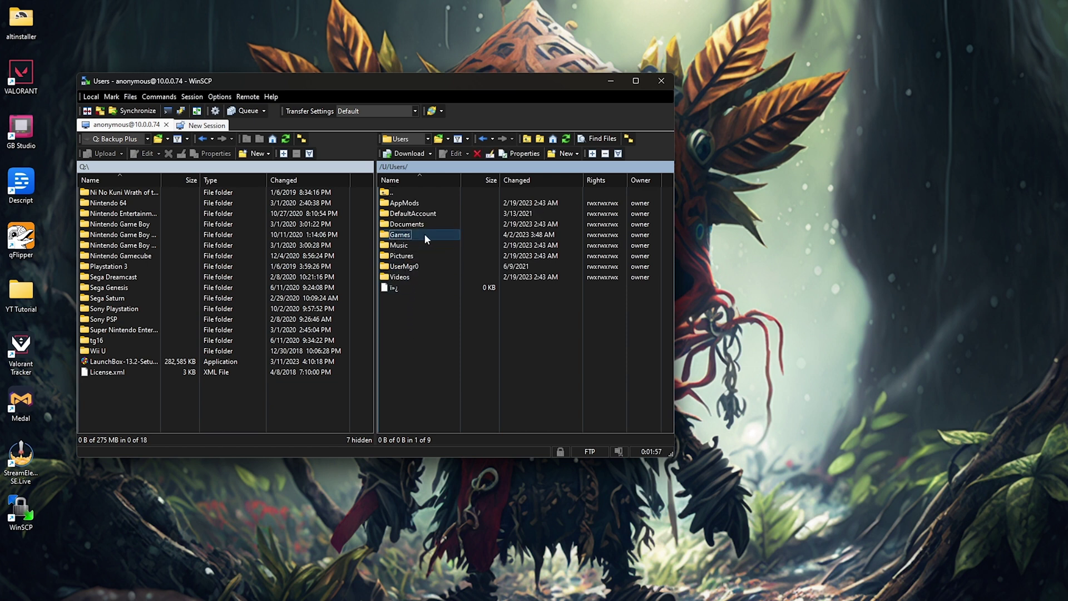
{"action": "double_click", "coordinate": [419, 235]}
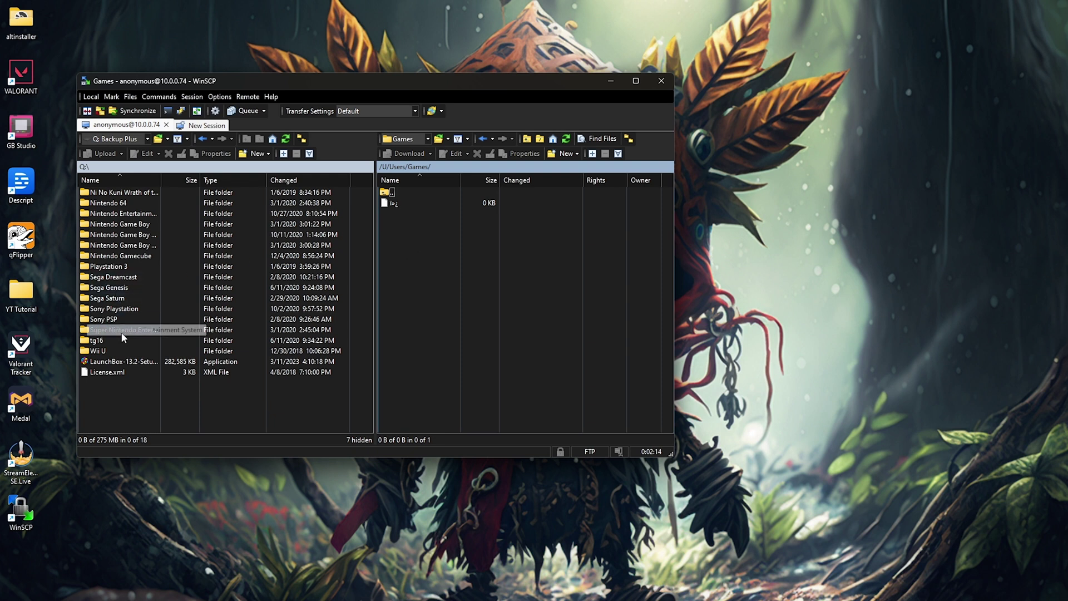
{"action": "double_click", "coordinate": [109, 260]}
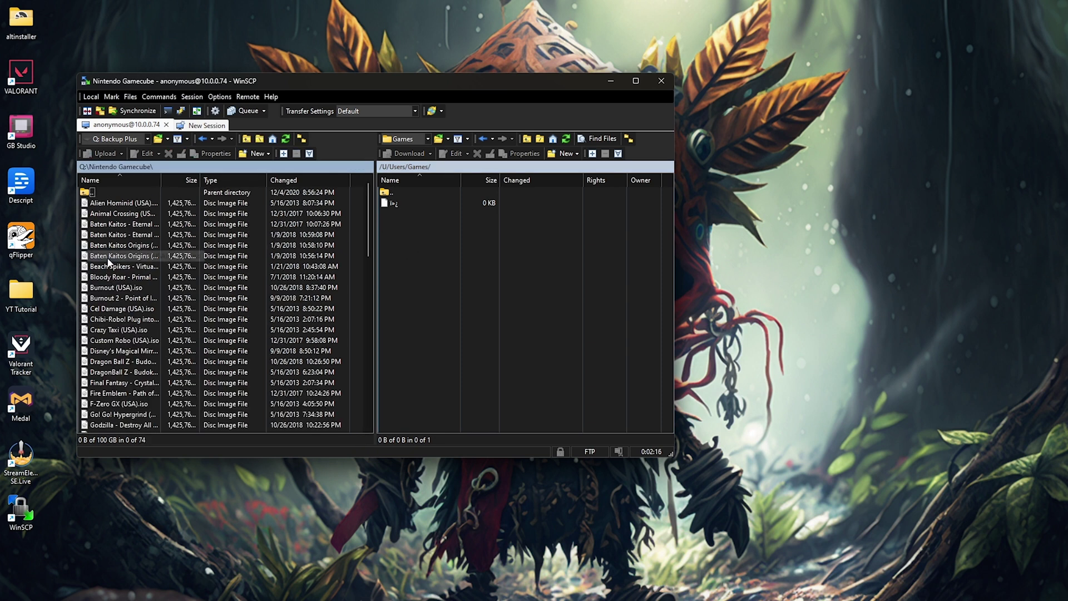
{"action": "scroll", "coordinate": [123, 315], "scroll_direction": "down", "scroll_amount": 2}
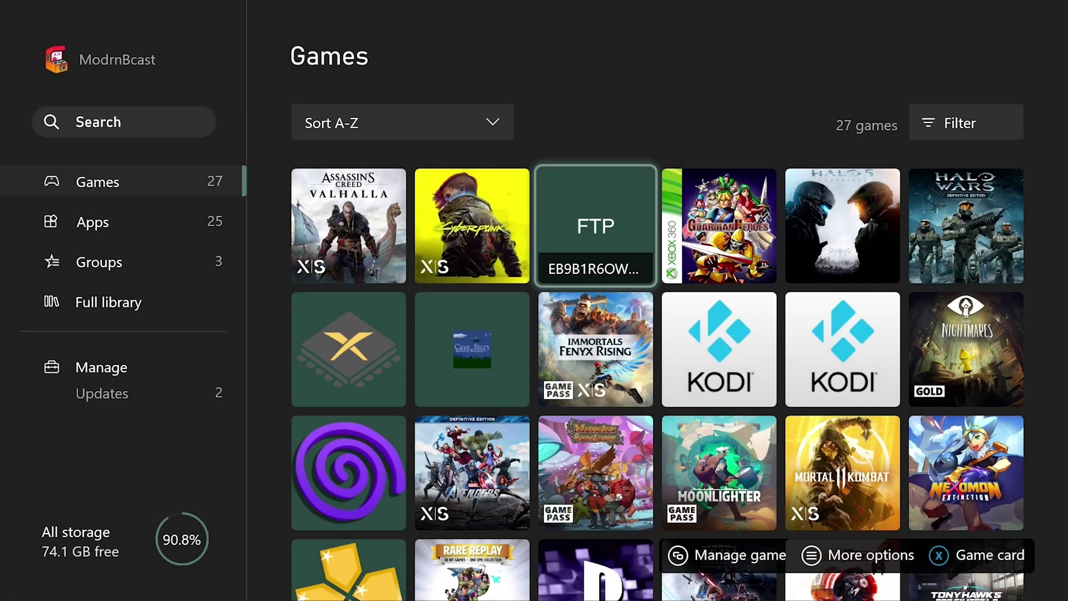
Find the purple Flycast tile in My games & apps and launch the Dreamcast emulator.
{"action": "key", "text": "Down"}
{"action": "key", "text": "Down"}
{"action": "key", "text": "Left"}
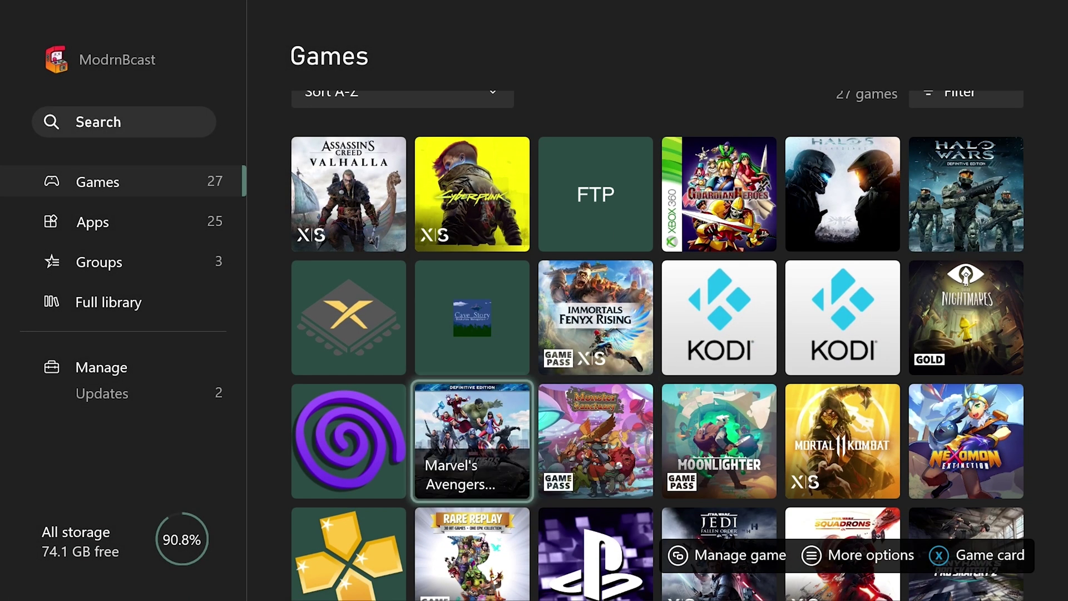
{"action": "key", "text": "Down"}
{"action": "key", "text": "Up"}
{"action": "key", "text": "Left"}
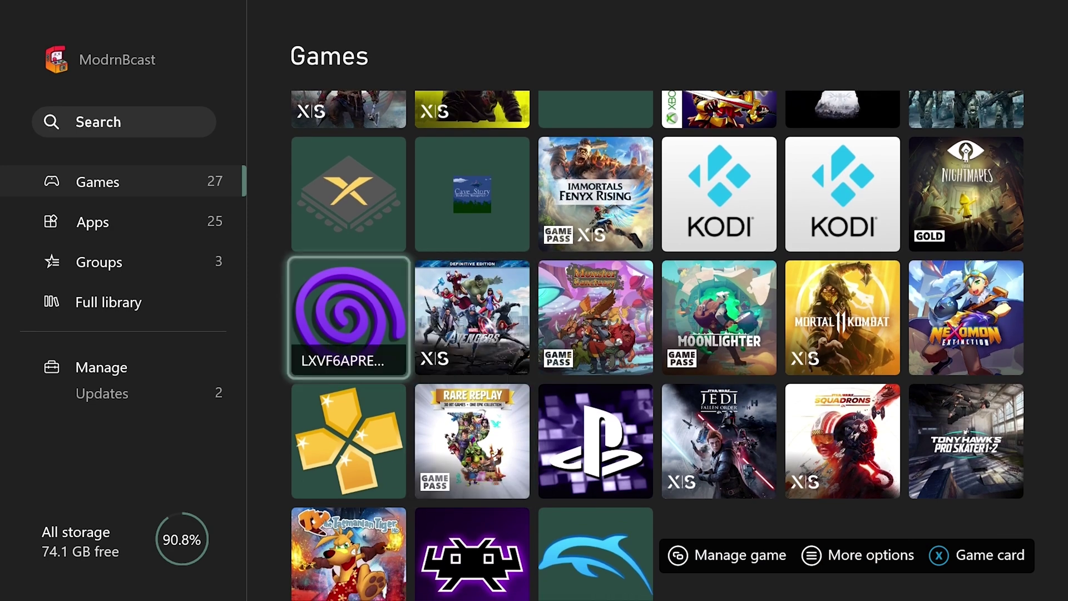
{"action": "key", "text": "Return"}
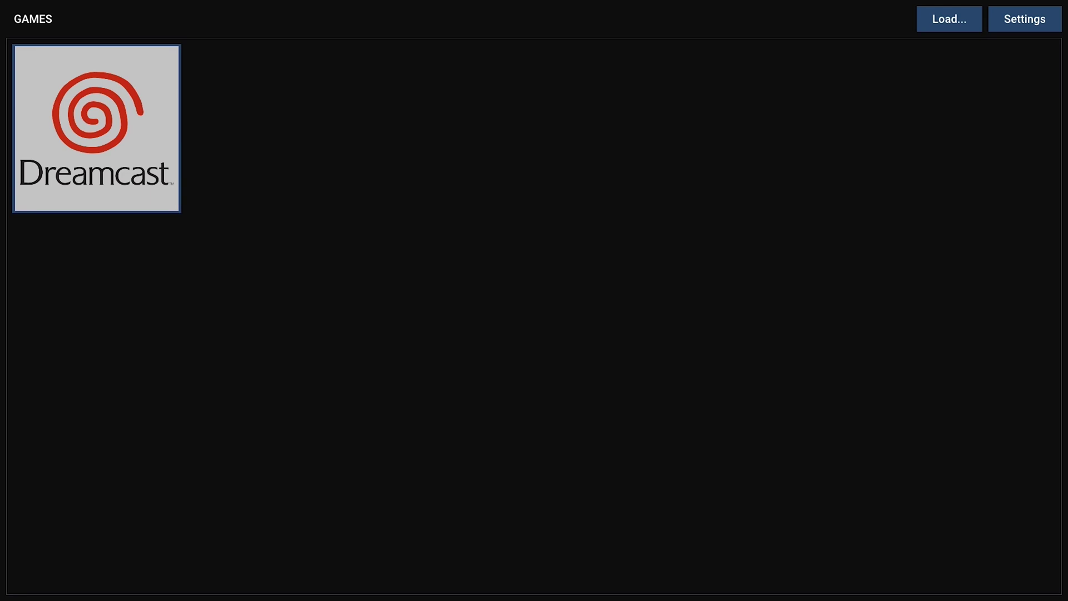
Open Flycast's Settings on the General tab.
{"action": "key", "text": "Down"}
{"action": "key", "text": "Right"}
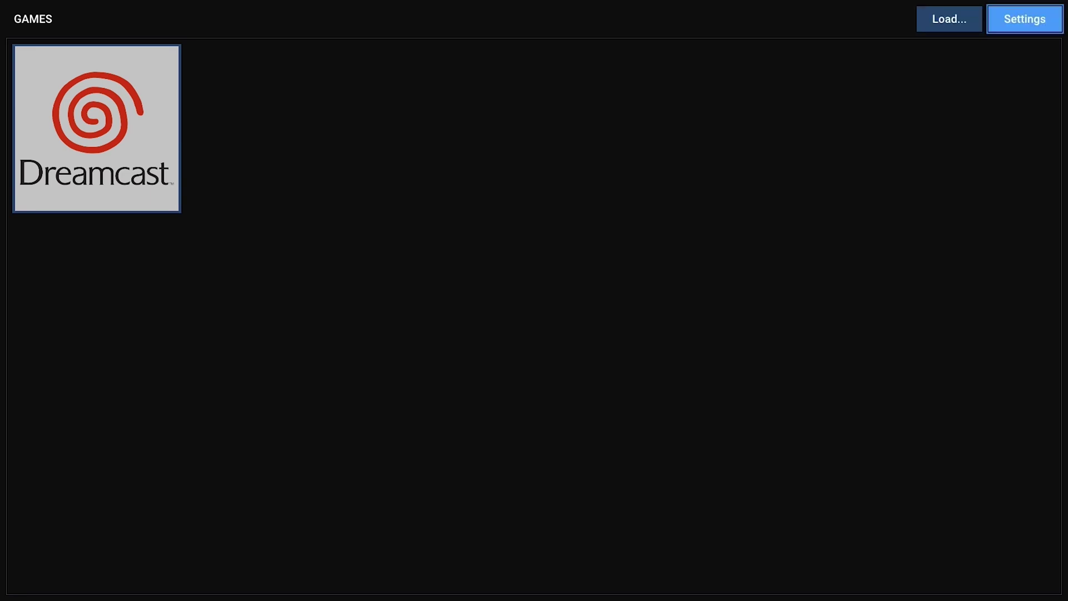
{"action": "key", "text": "Return"}
{"action": "key", "text": "Down"}
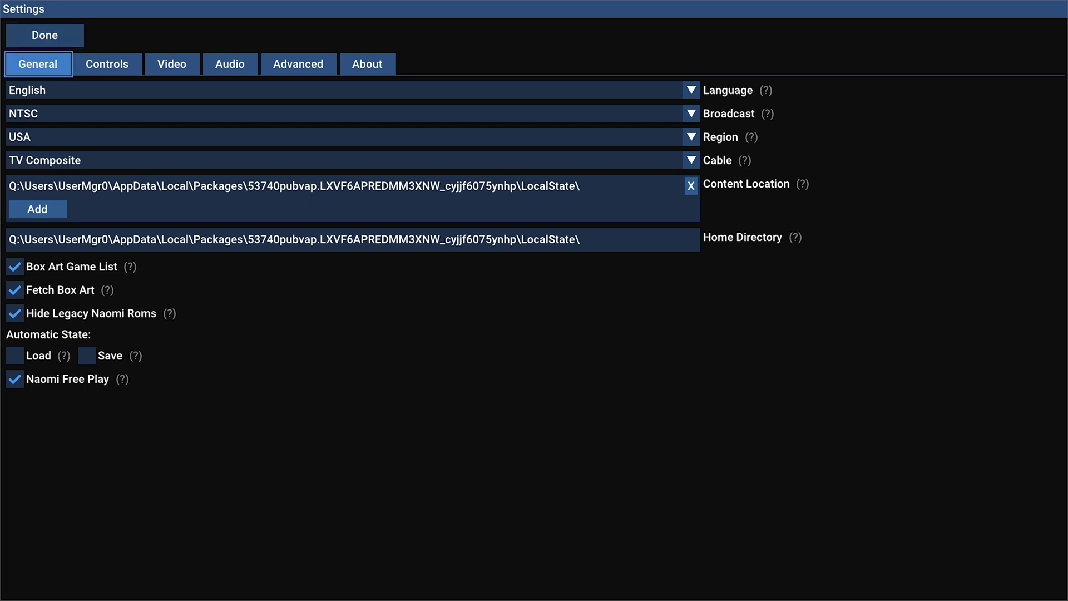
Move down to Content Location and choose Add to browse for a new folder.
{"action": "key", "text": "Down"}
{"action": "key", "text": "Down"}
{"action": "key", "text": "Down"}
{"action": "key", "text": "Down"}
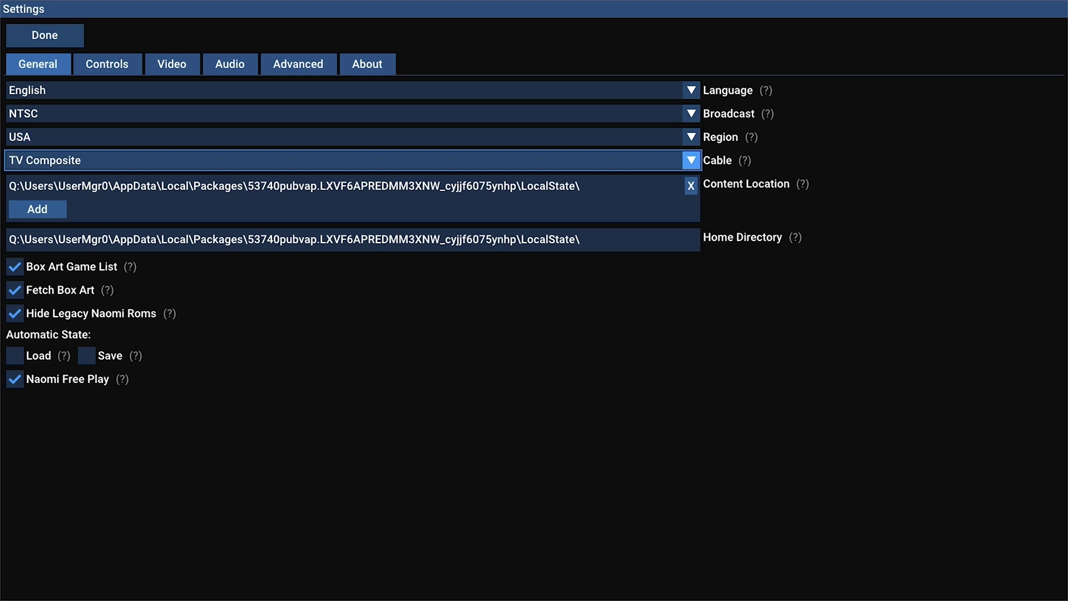
{"action": "key", "text": "Down"}
{"action": "key", "text": "Down"}
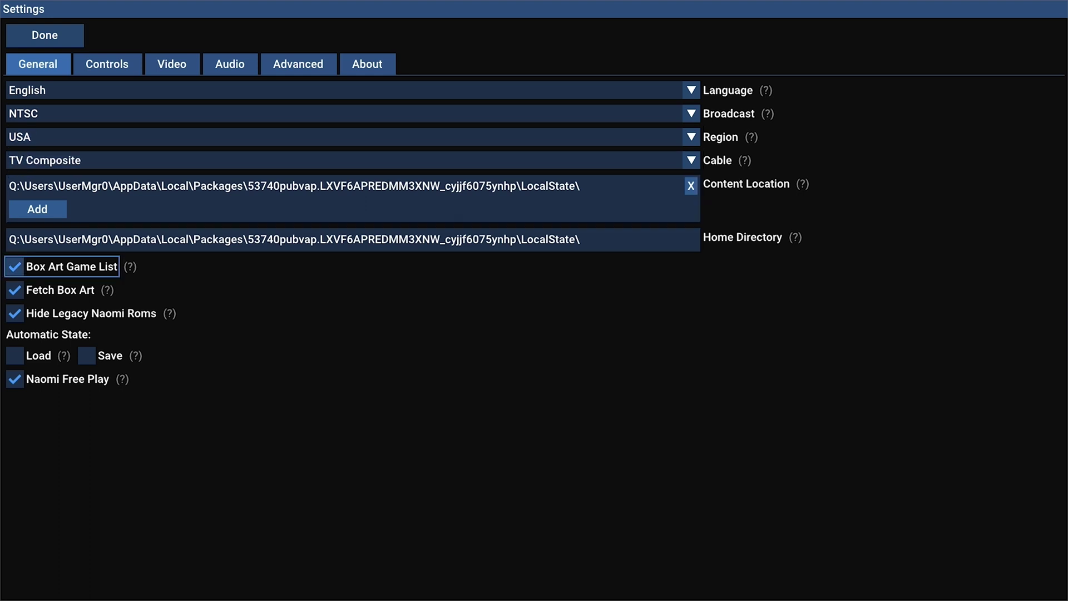
{"action": "key", "text": "Up"}
{"action": "key", "text": "Right"}
{"action": "key", "text": "Left"}
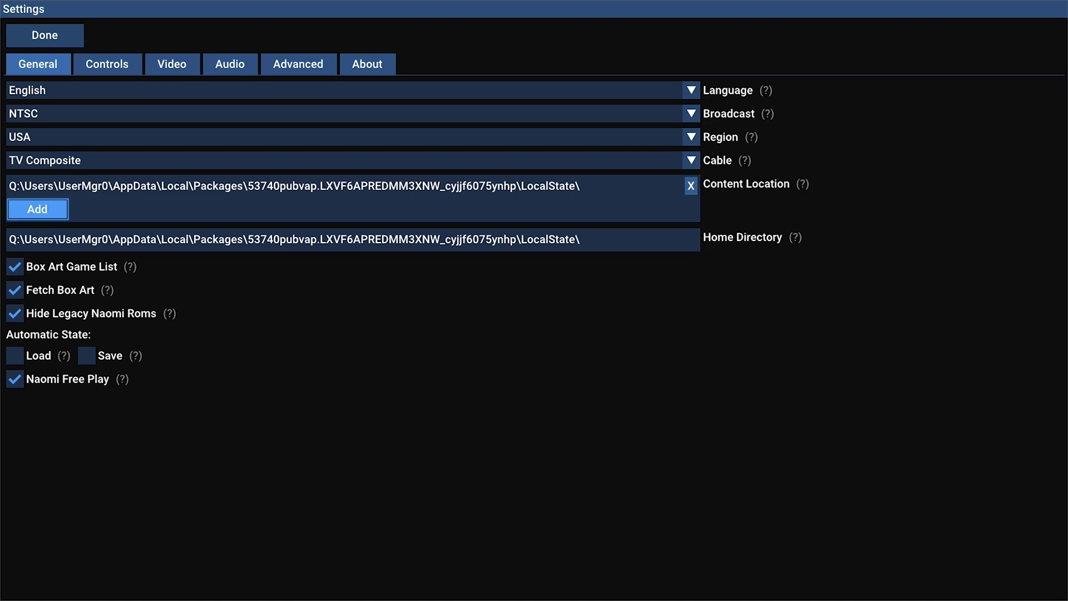
{"action": "key", "text": "Return"}
Climb the folder browser from LocalState up through AppData to the Q:\ drive root.
{"action": "key", "text": "Up"}
{"action": "key", "text": "Down"}
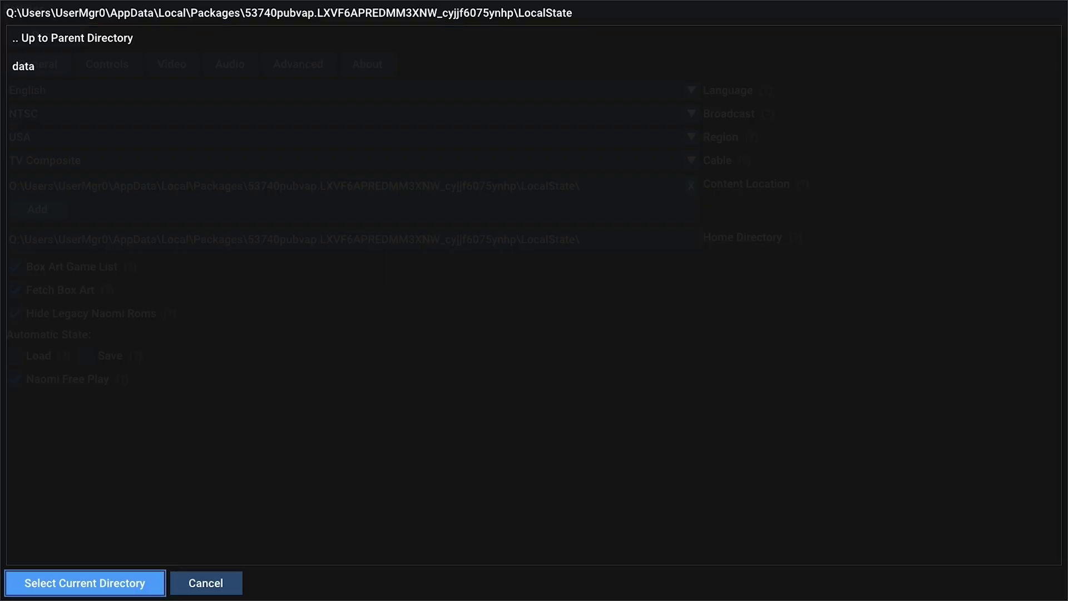
{"action": "key", "text": "Up"}
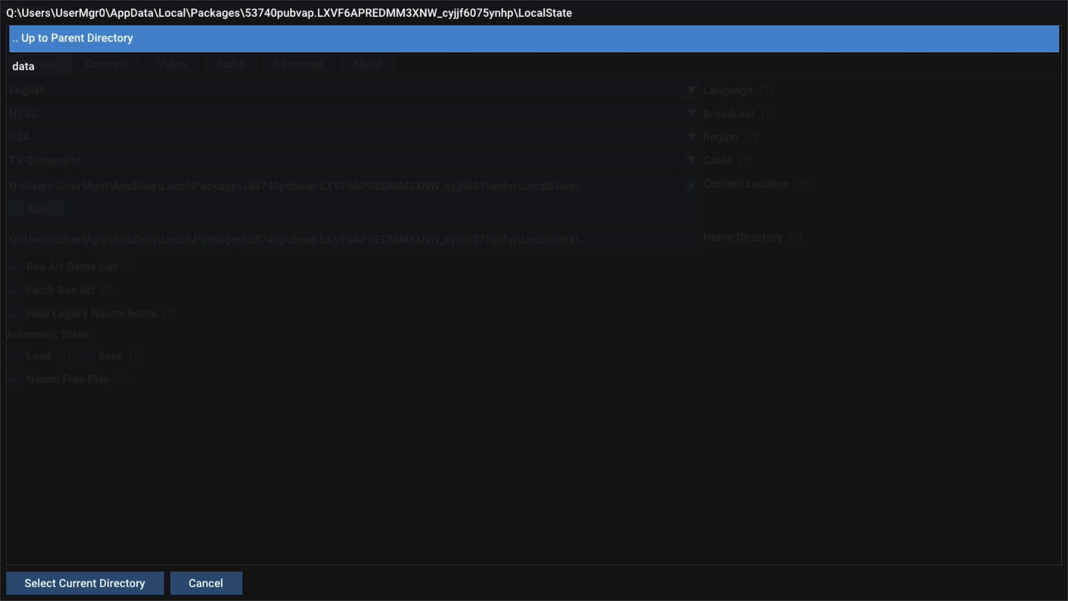
{"action": "key", "text": "Return"}
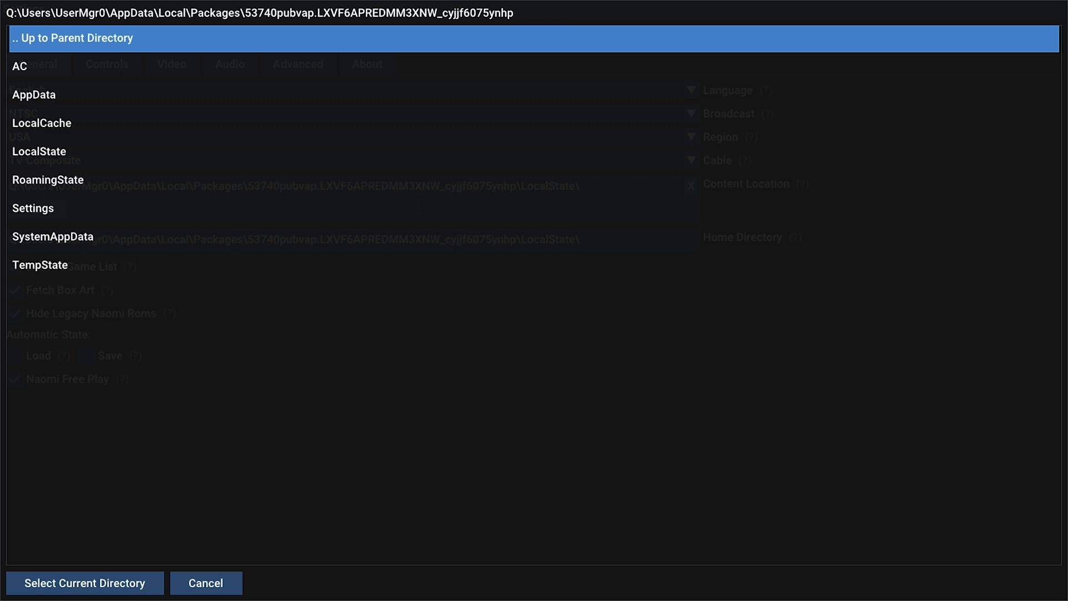
{"action": "key", "text": "Return"}
{"action": "key", "text": "Return"}
{"action": "key", "text": "Return"}
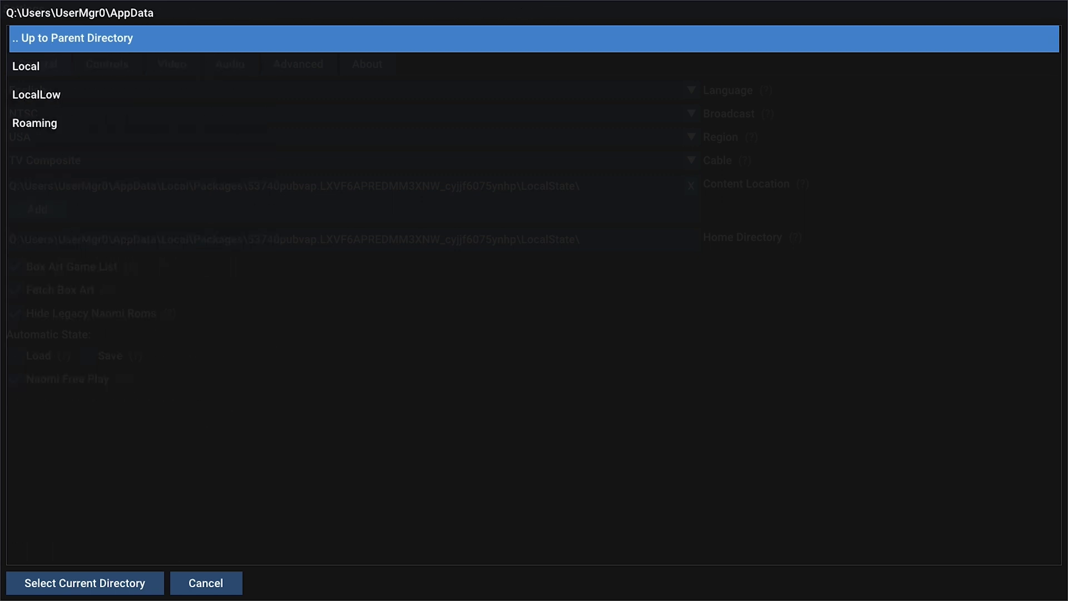
{"action": "key", "text": "Return"}
{"action": "key", "text": "Return"}
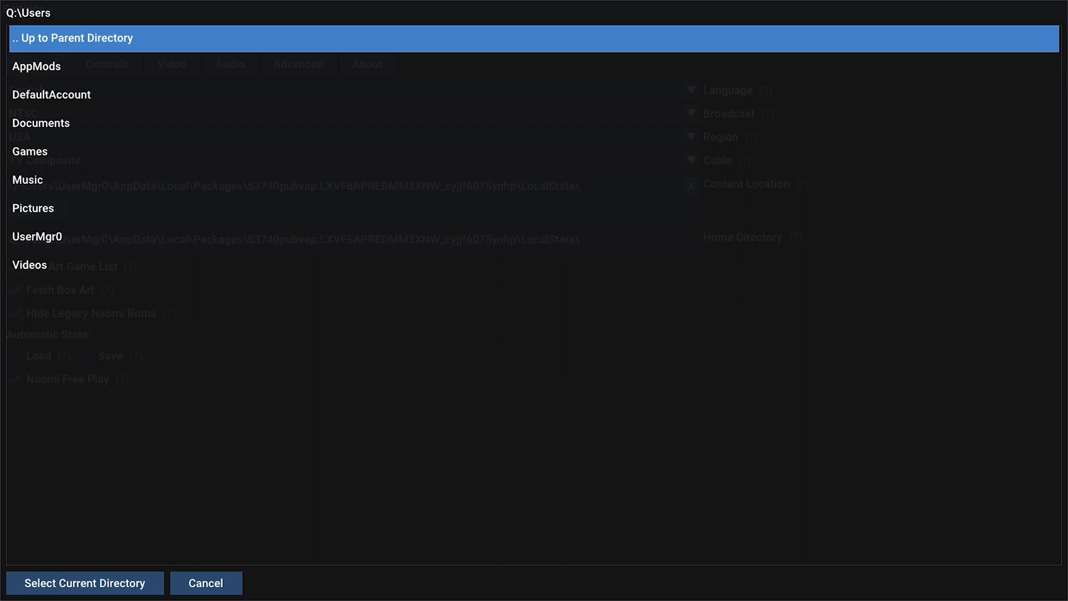
{"action": "key", "text": "Return"}
{"action": "key", "text": "Down"}
Open Users\Games\dc, add it as the content location, and return to the games list.
{"action": "key", "text": "Return"}
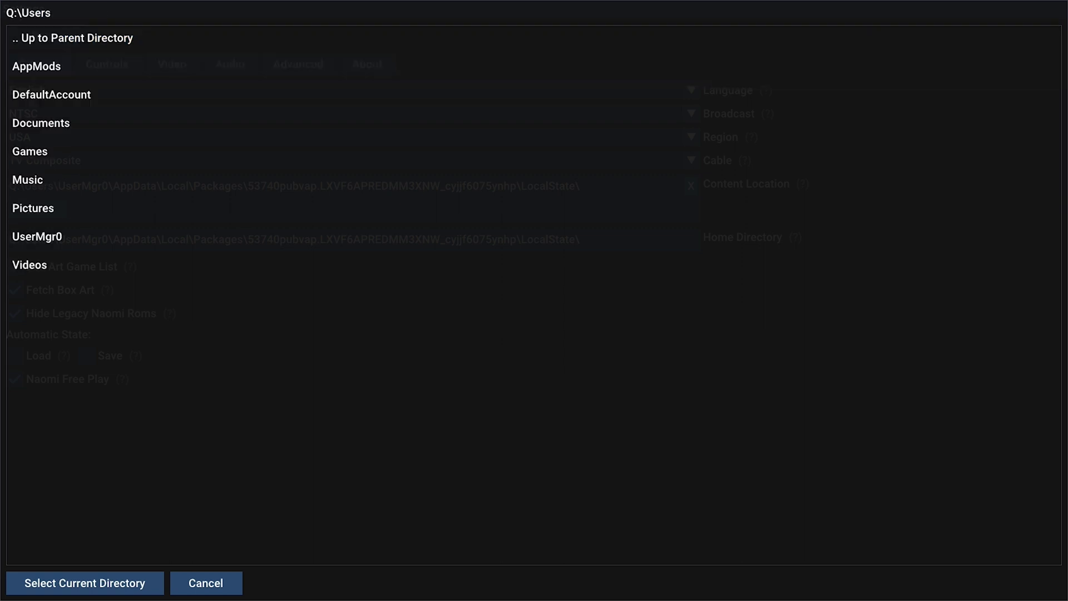
{"action": "key", "text": "Down"}
{"action": "key", "text": "Down"}
{"action": "key", "text": "Down"}
{"action": "key", "text": "Down"}
{"action": "key", "text": "Return"}
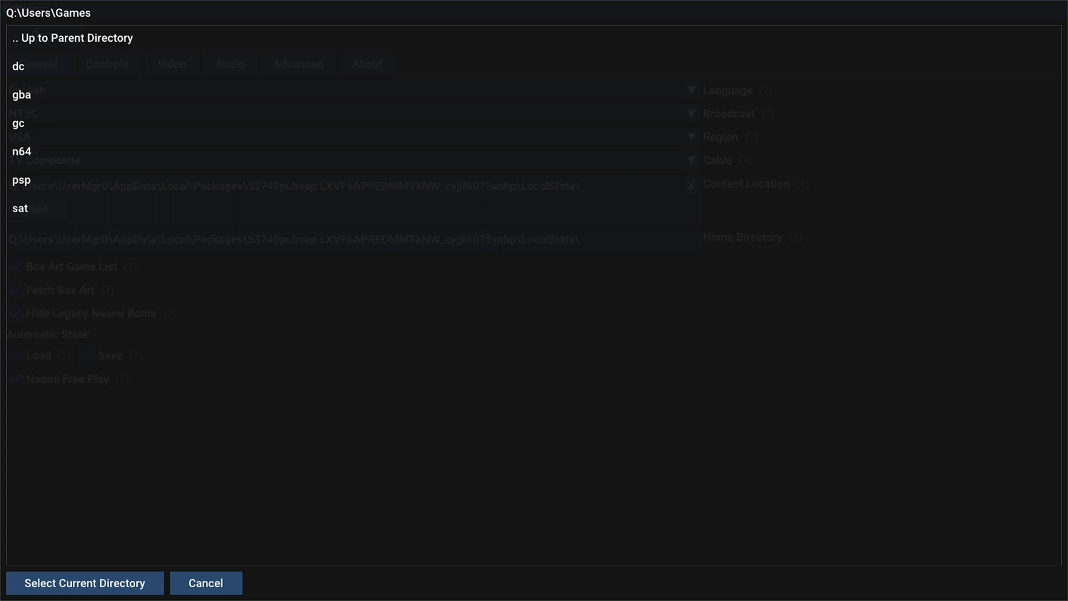
{"action": "key", "text": "Up"}
{"action": "key", "text": "Up"}
{"action": "key", "text": "Up"}
{"action": "key", "text": "Up"}
{"action": "key", "text": "Up"}
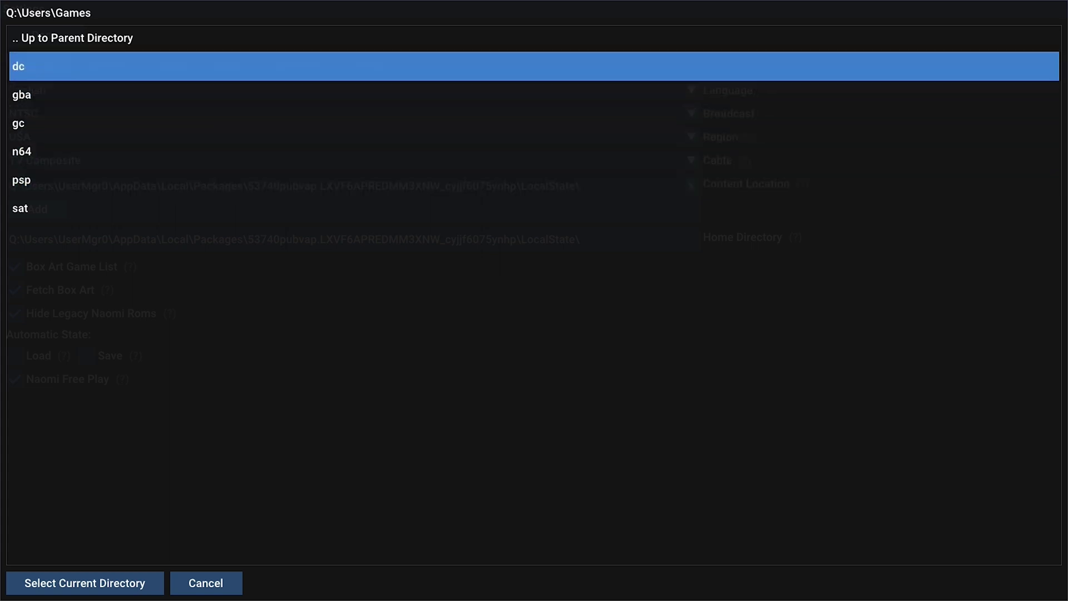
{"action": "key", "text": "Return"}
{"action": "key", "text": "Down"}
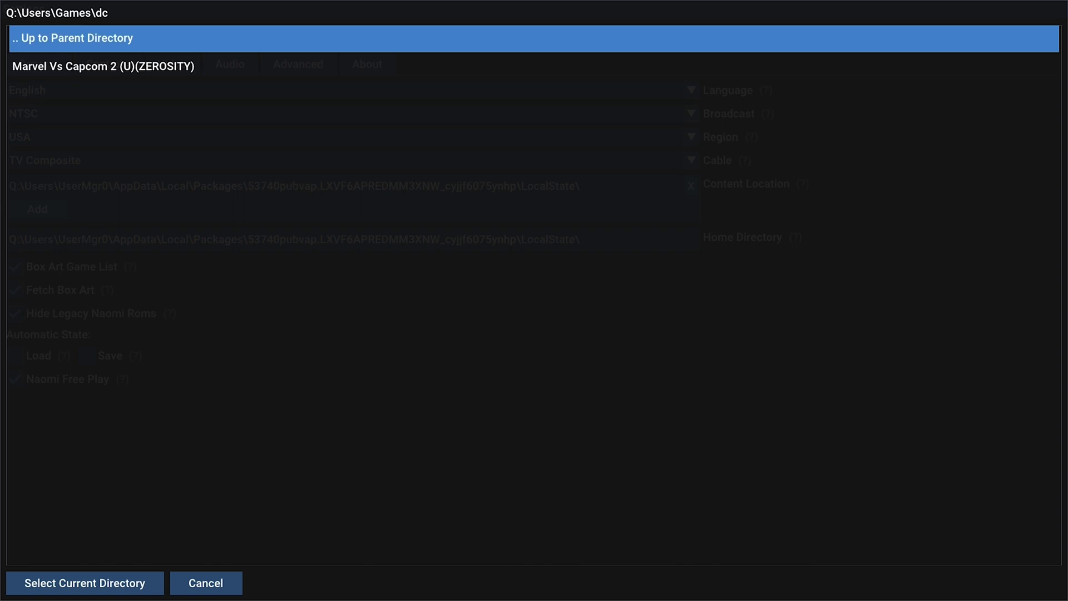
{"action": "key", "text": "Down"}
{"action": "key", "text": "Up"}
{"action": "key", "text": "Up"}
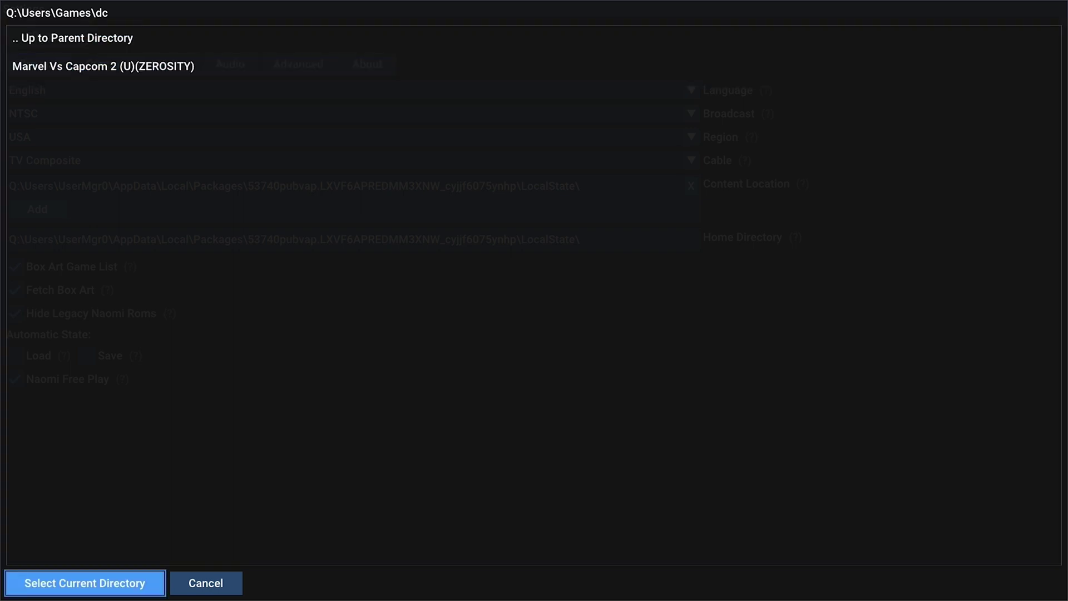
{"action": "key", "text": "Return"}
{"action": "key", "text": "Escape"}
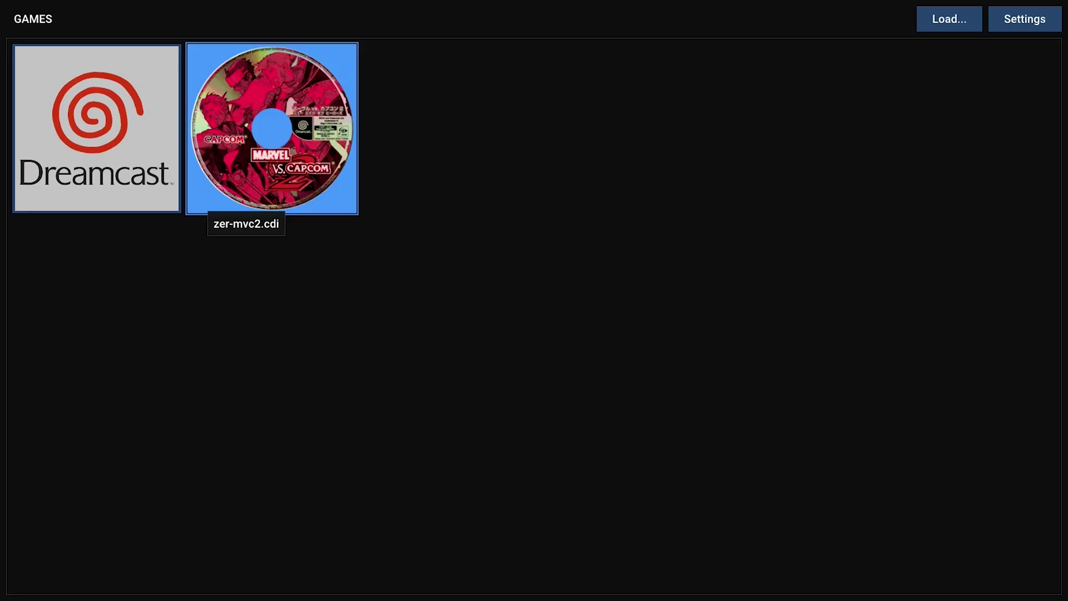